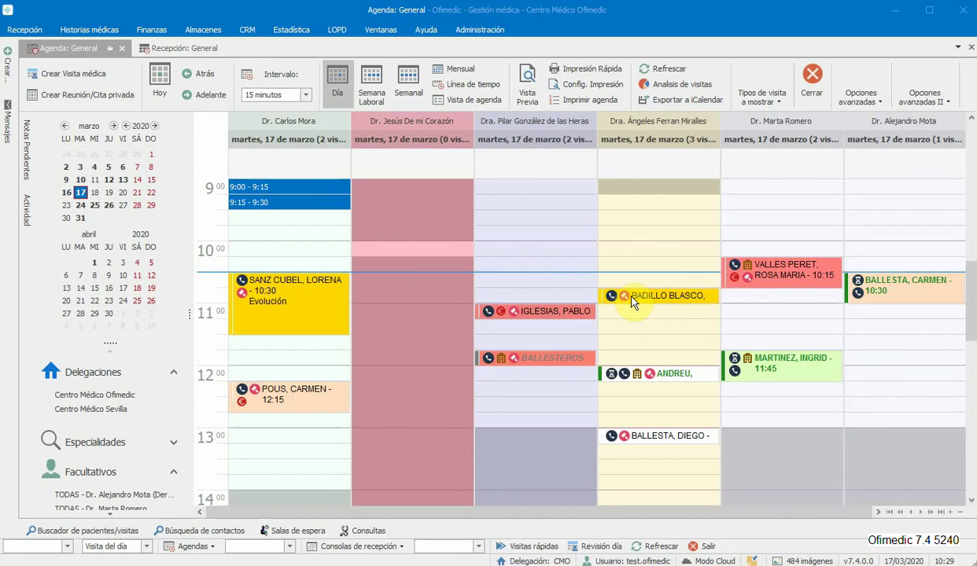
Step: Look up the patient's first name in the Visita del día box to open her 17 March visit
left_click(652, 327)
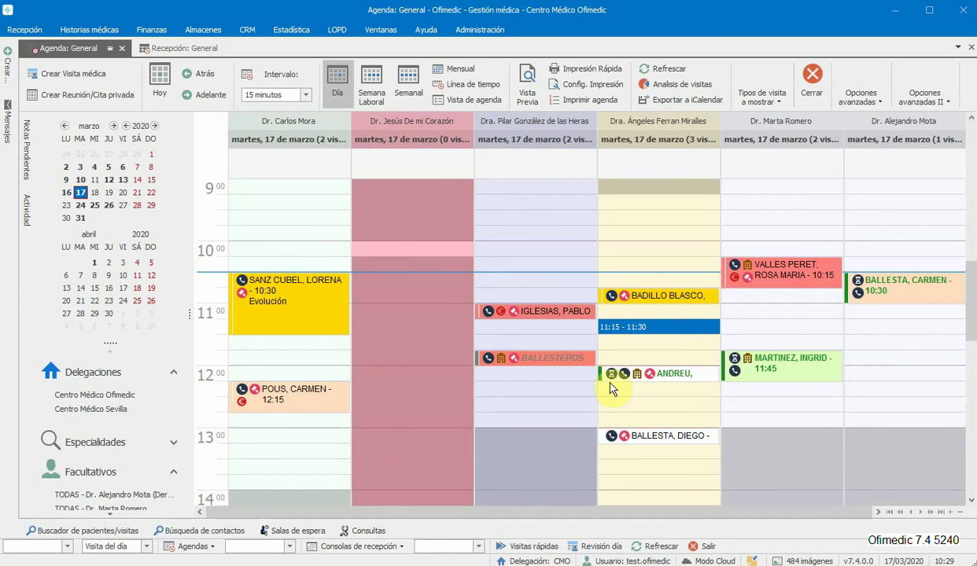
left_click(108, 546)
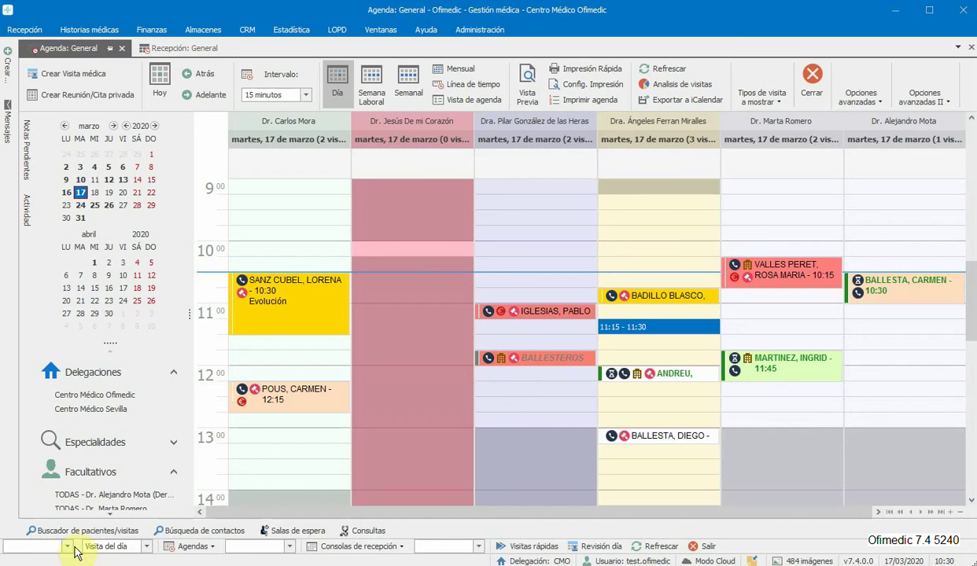
left_click(33, 546)
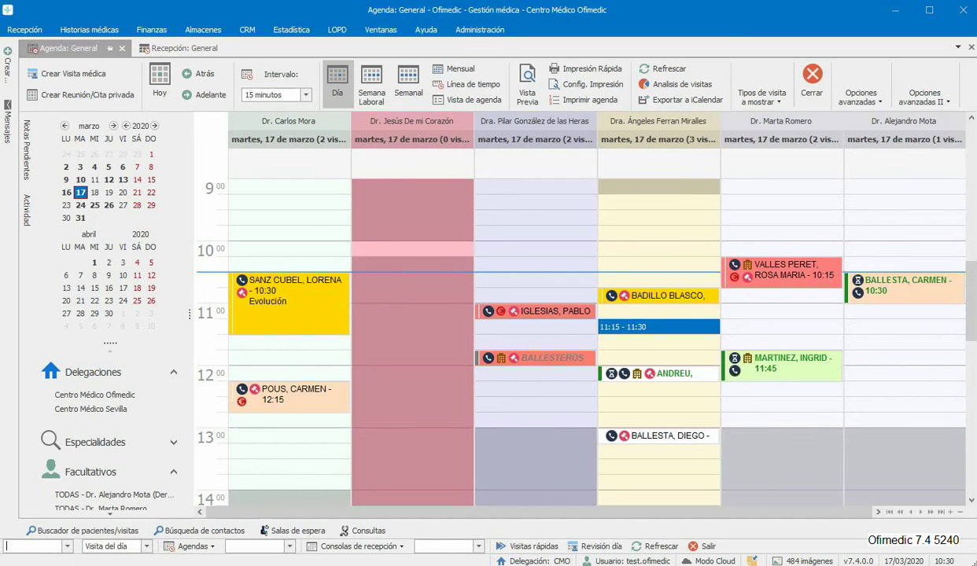
type("ingrid")
key("Return")
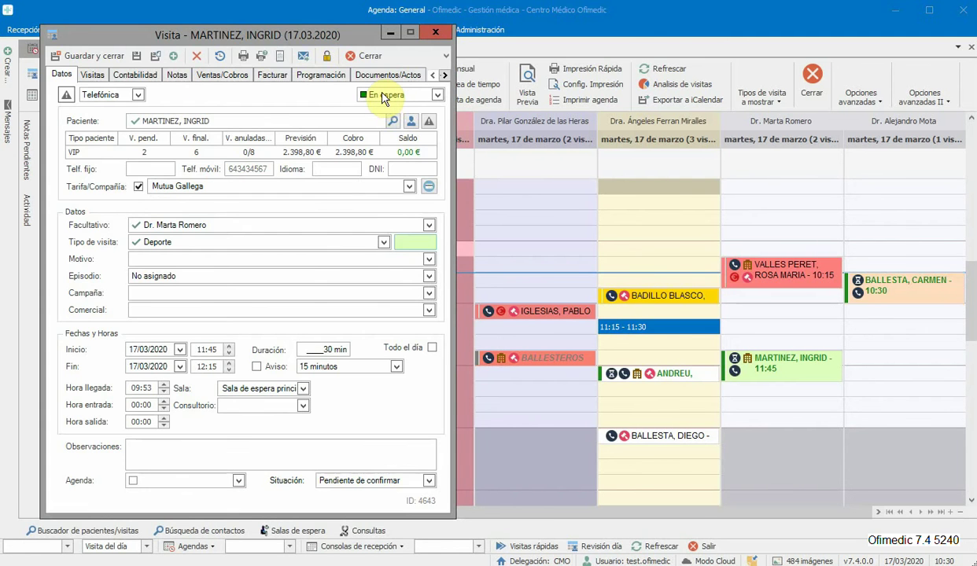
Step: Check the visit's En espera status options unchanged, then switch to the Recepción: General list
left_click(383, 96)
left_click(432, 35)
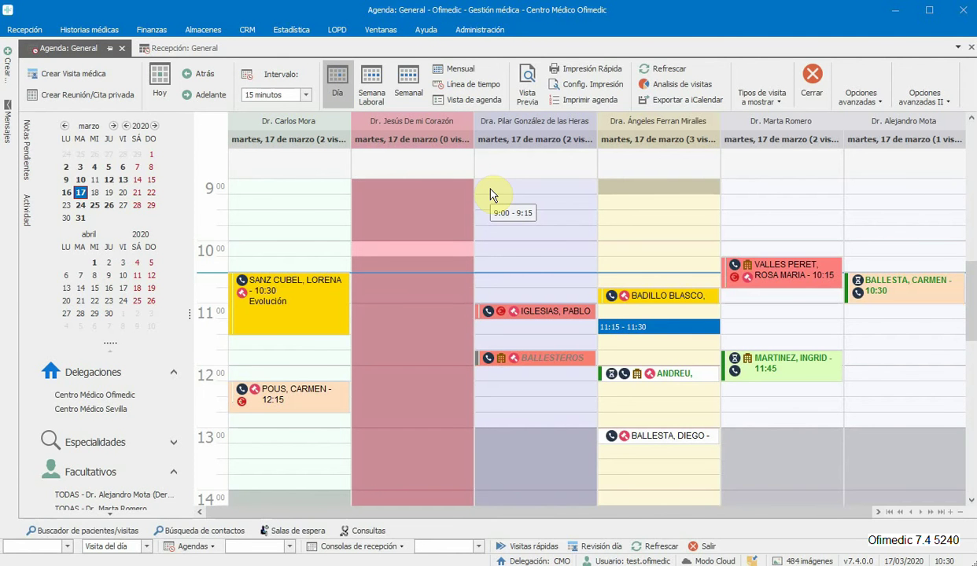
left_click(193, 52)
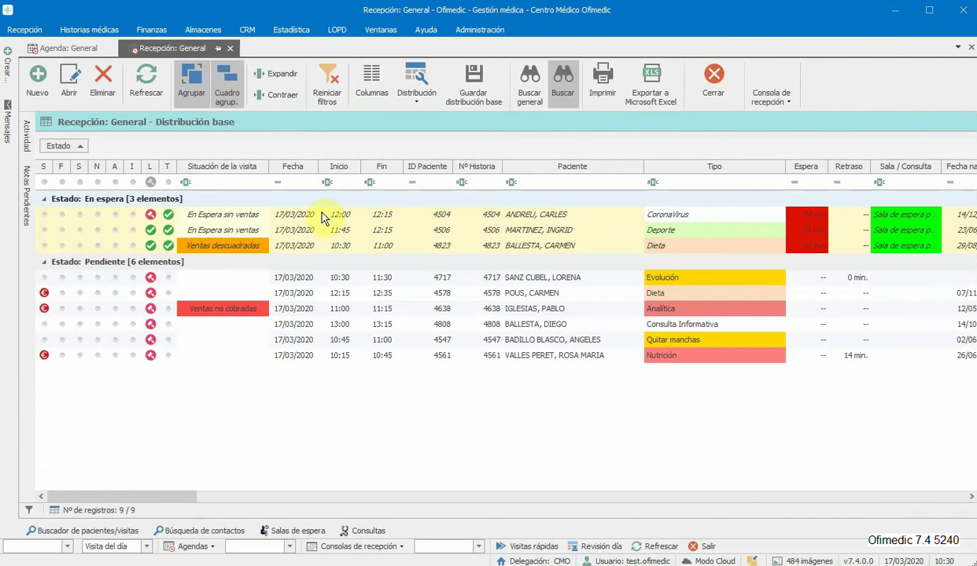
left_click(552, 187)
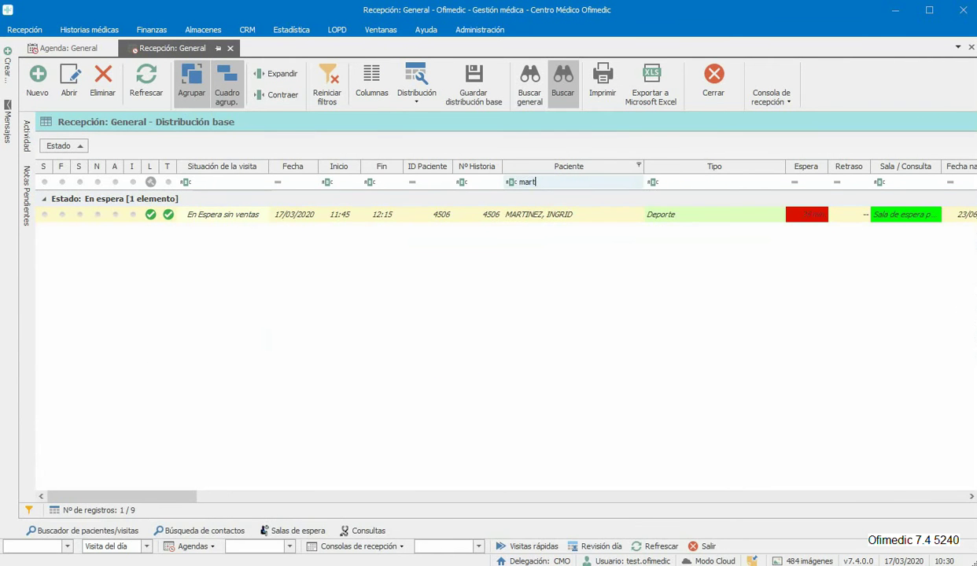
left_click(511, 181)
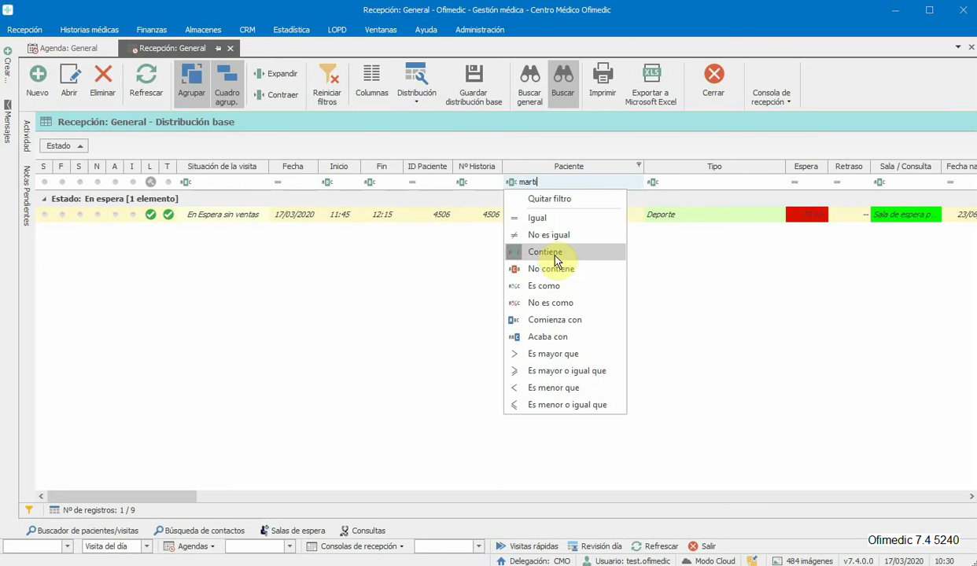
left_click(457, 218)
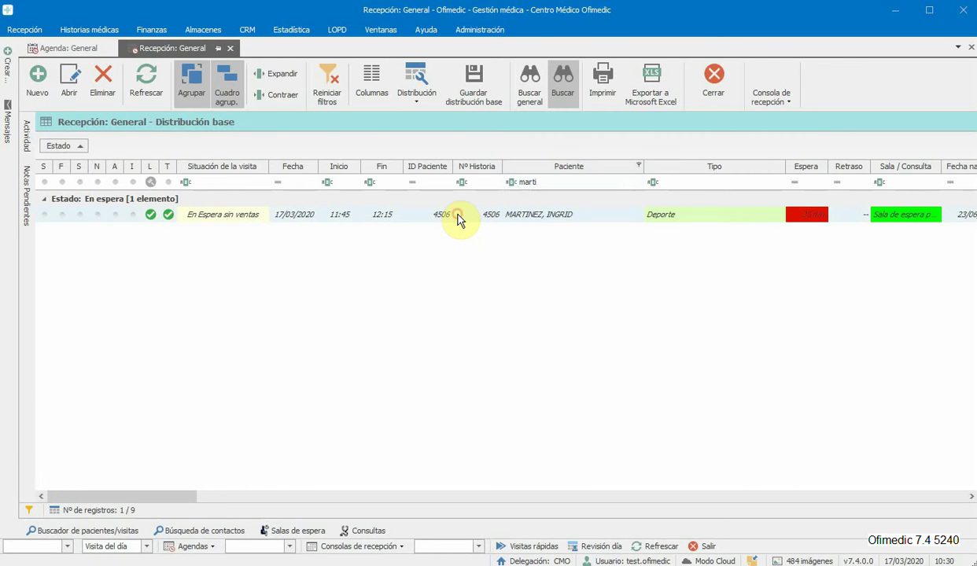
right_click(458, 214)
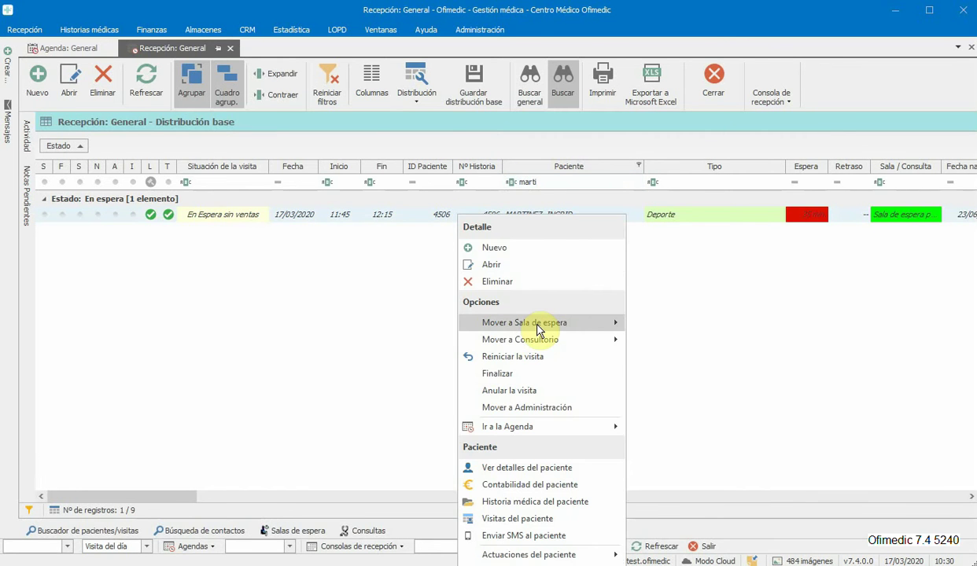
mouse_move(561, 343)
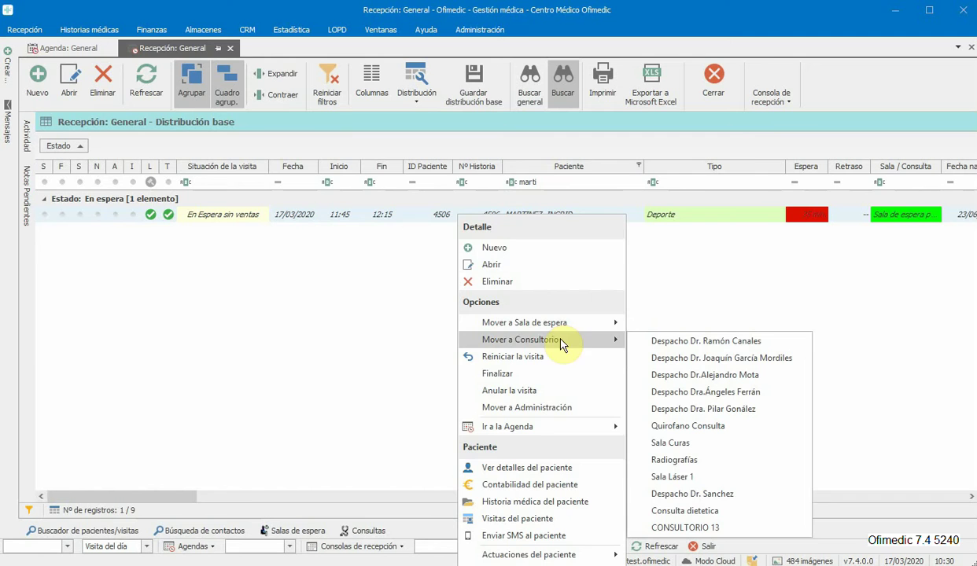
double_click(427, 216)
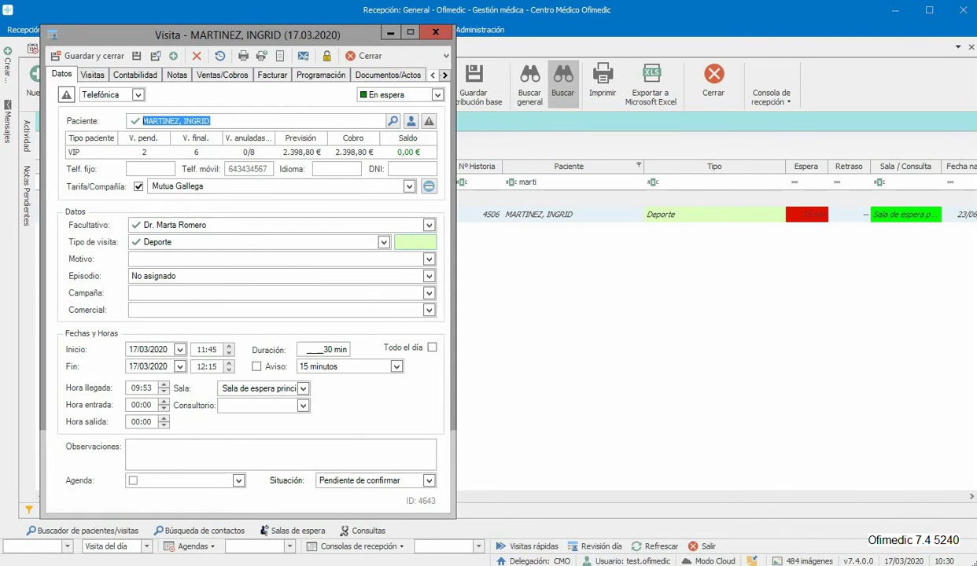
left_click(366, 56)
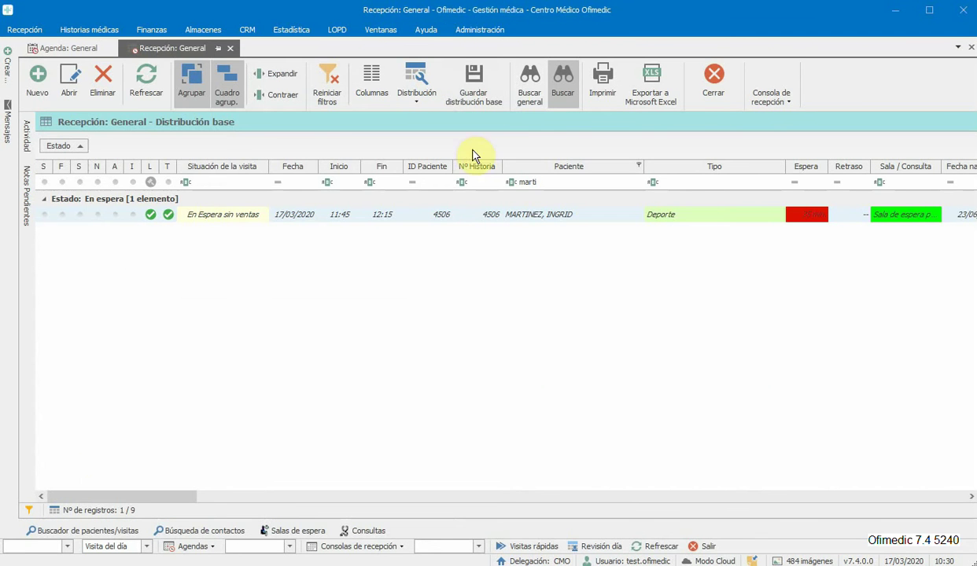
left_click(326, 87)
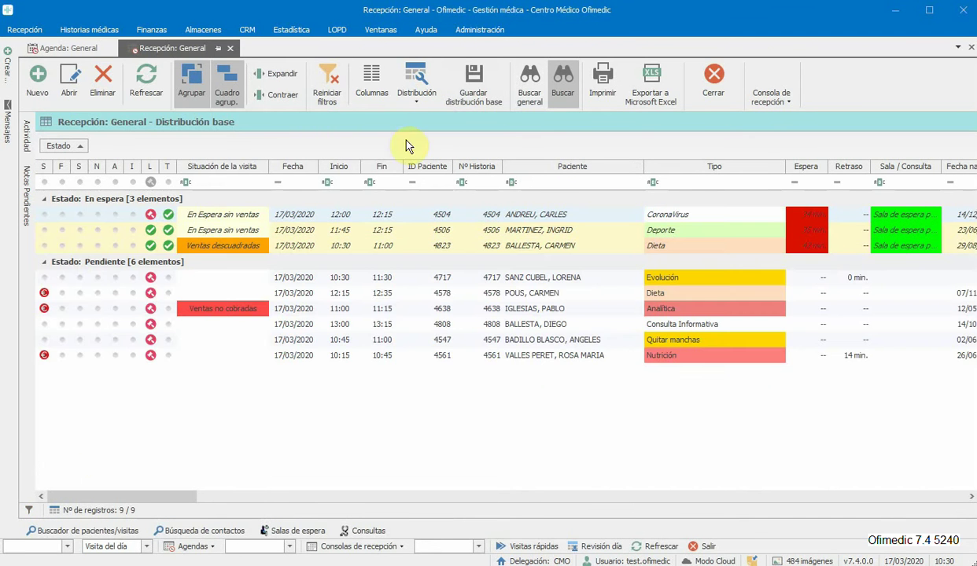
Step: Show the general day agenda for Monday 16 March via the mini calendar
left_click(99, 48)
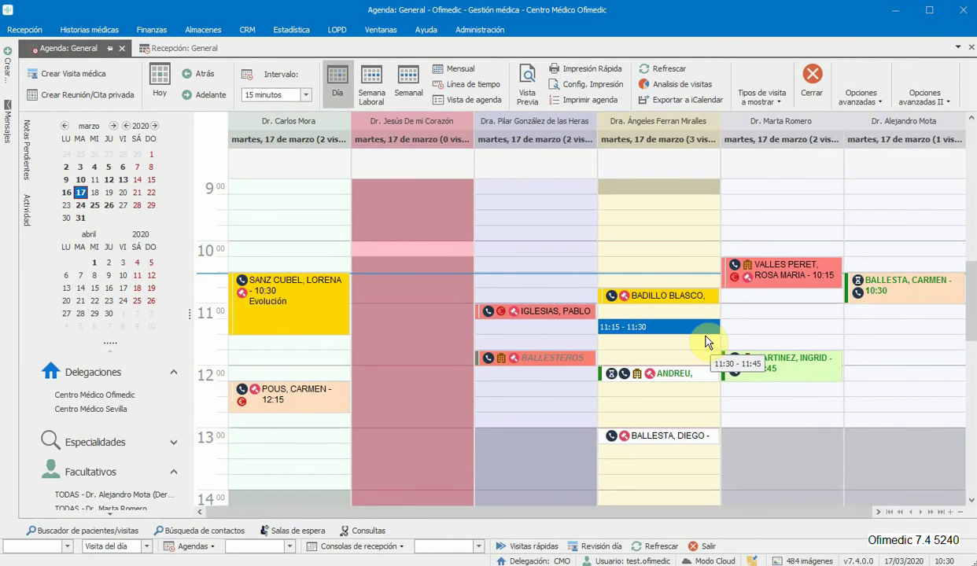
left_click(94, 192)
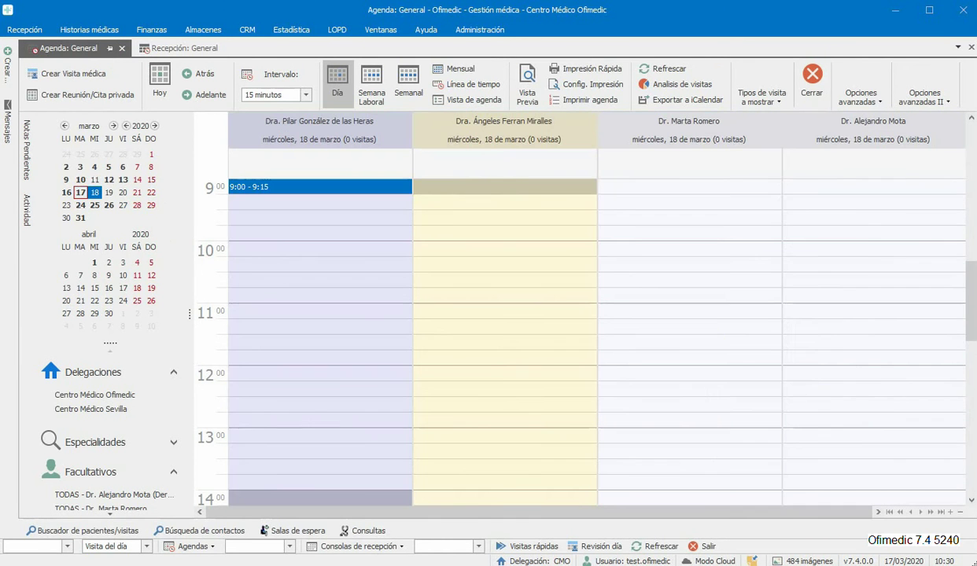
left_click(66, 193)
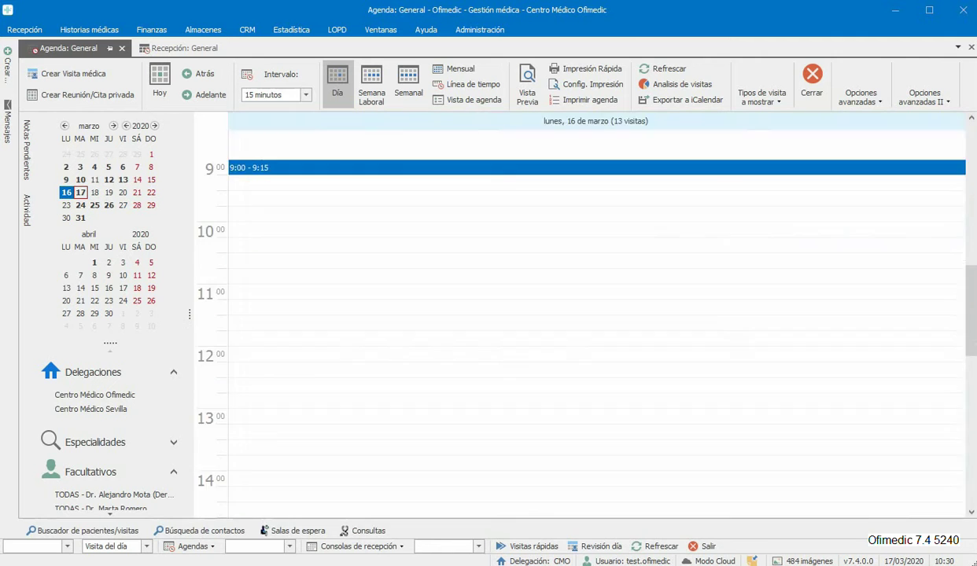
Step: Search the patient finder for the patient's name and open her record's visit history
left_click(79, 531)
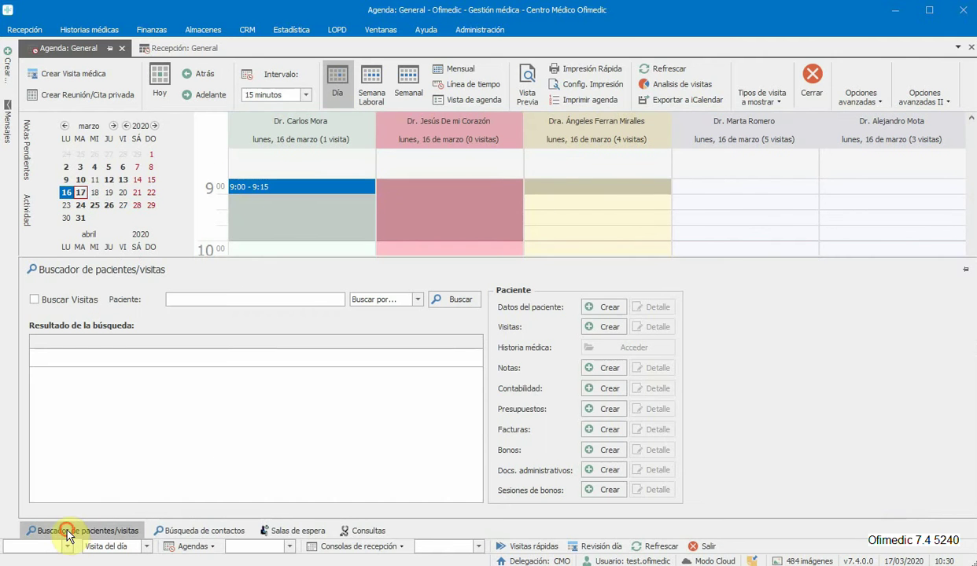
left_click(217, 299)
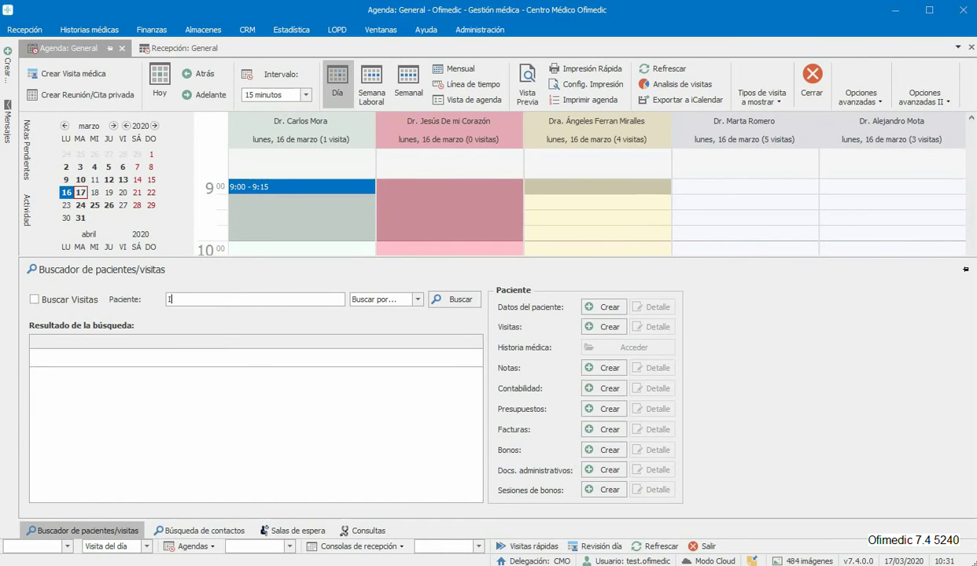
key("Return")
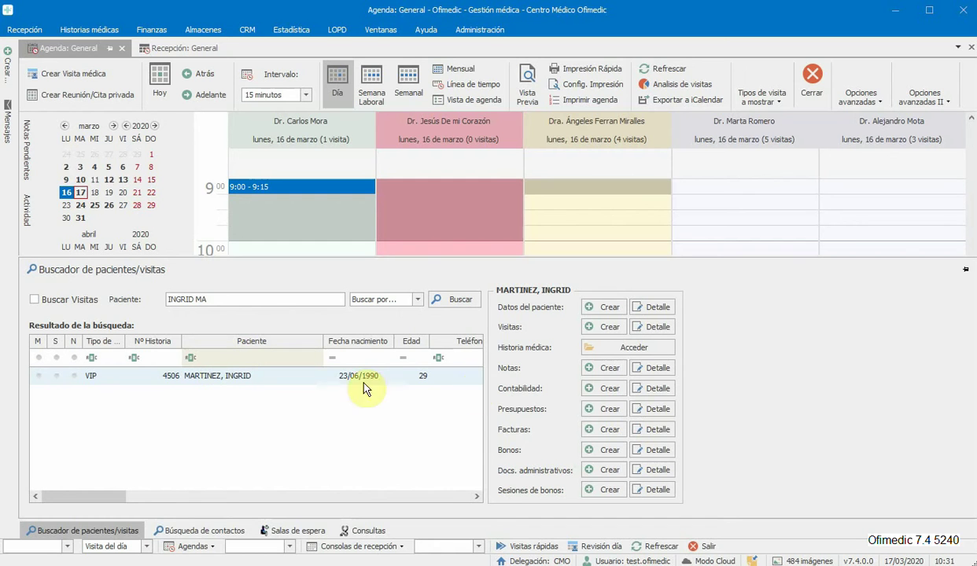
left_click(643, 346)
Step: Open the patient's visit list and sort it by Fecha, newest first
left_click(650, 327)
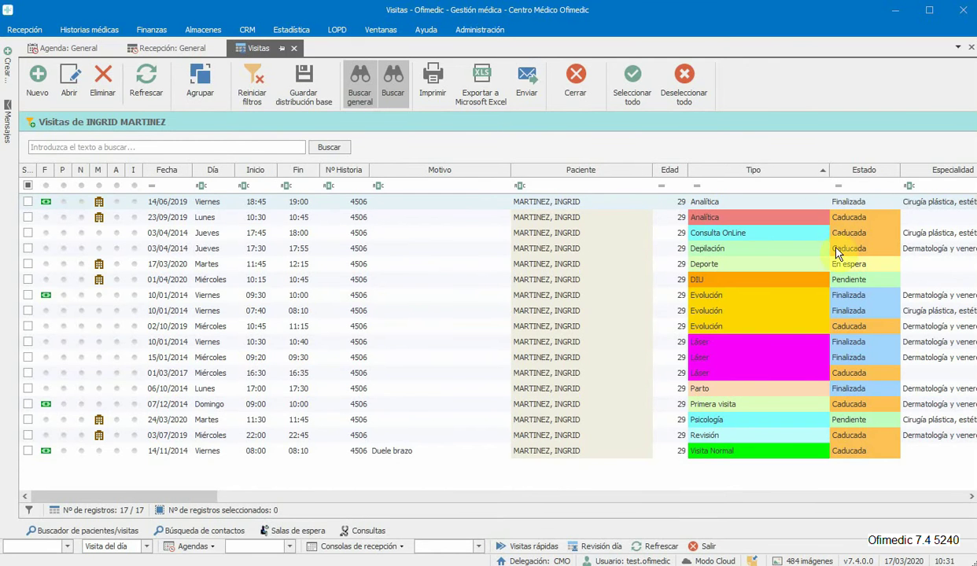
left_click(169, 170)
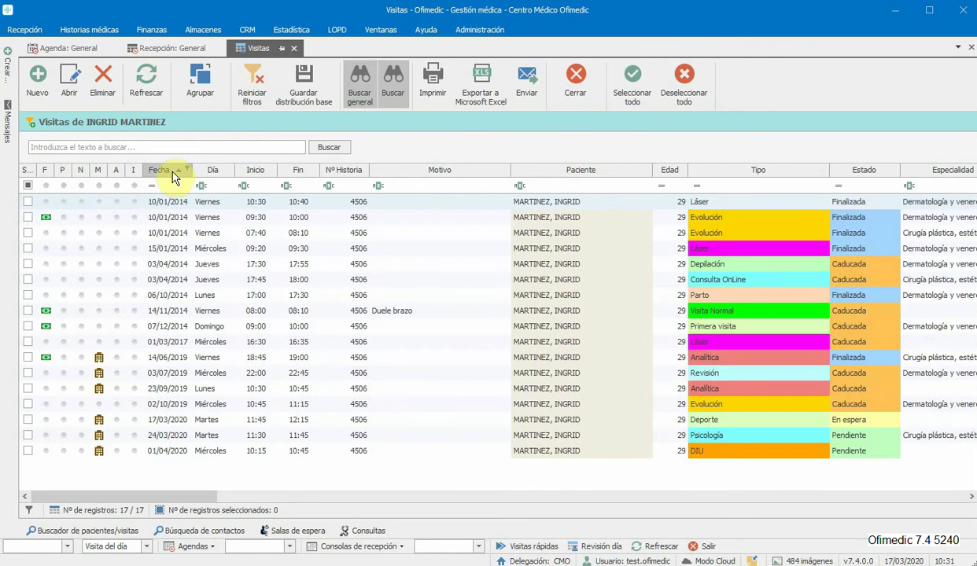
left_click(172, 171)
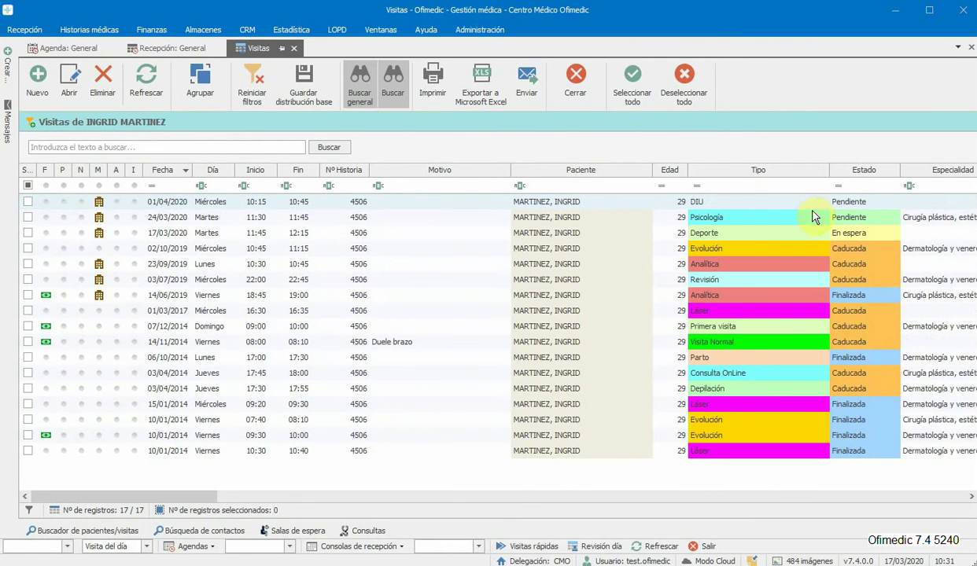
Step: Filter Estado to Pendiente, reset it to (Todos), and return to Recepción: General
left_click(895, 169)
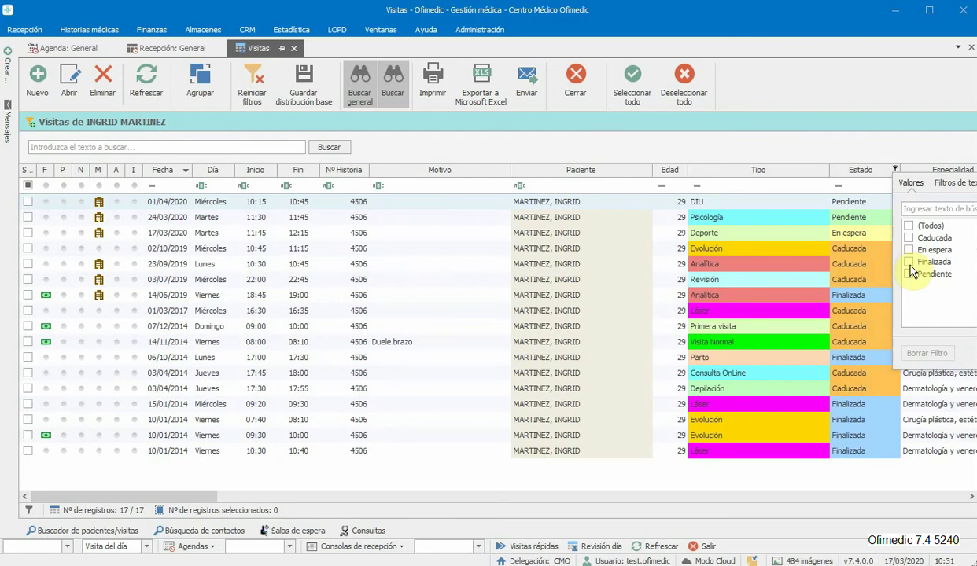
left_click(909, 274)
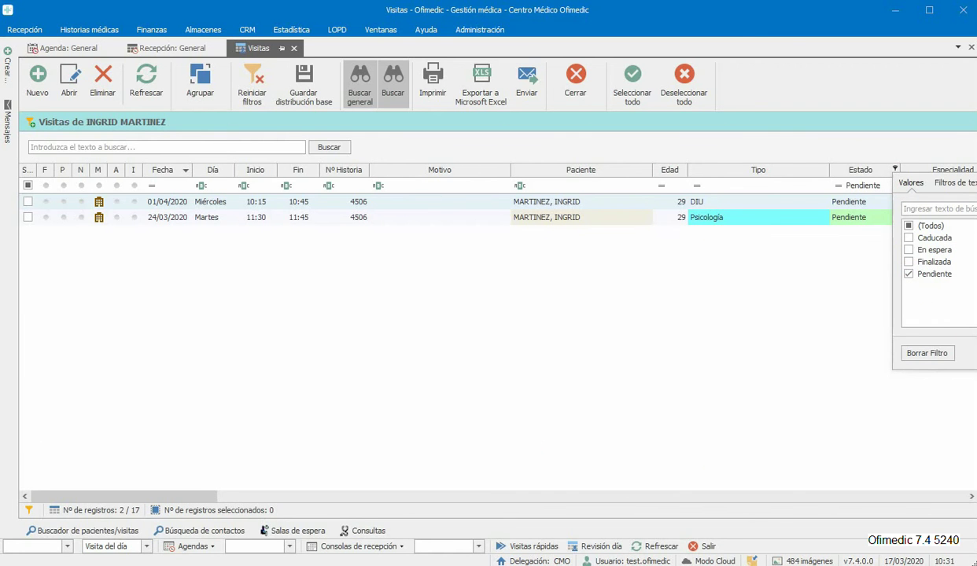
left_click(909, 226)
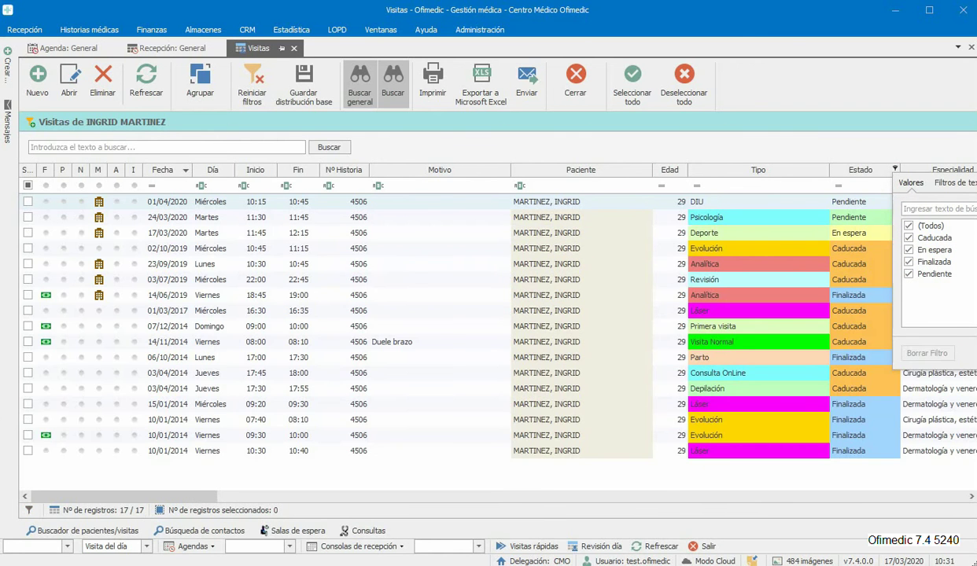
left_click(161, 48)
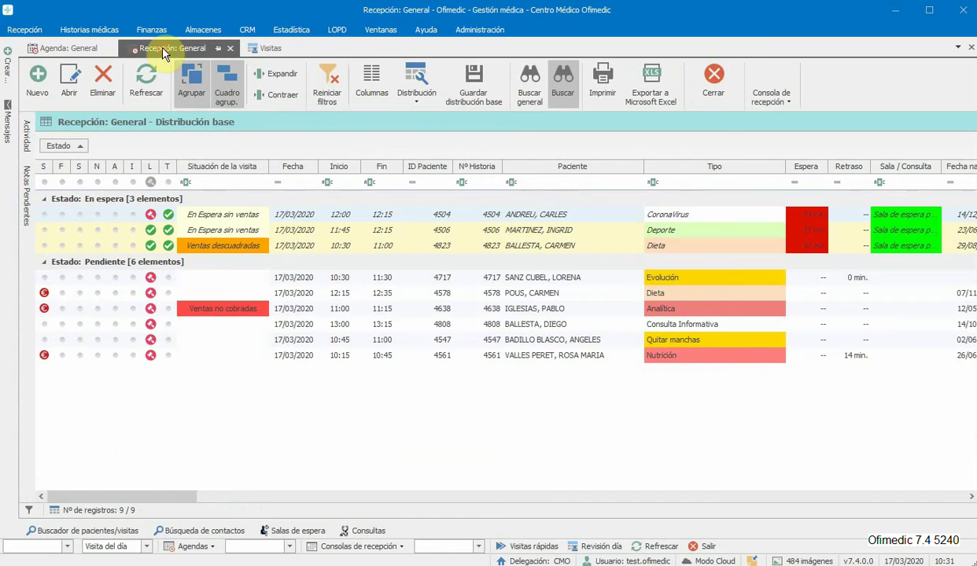
Step: Create a 17 March 11:15 visit in the fourth doctor's column for the new patient with her mobile number
left_click(92, 47)
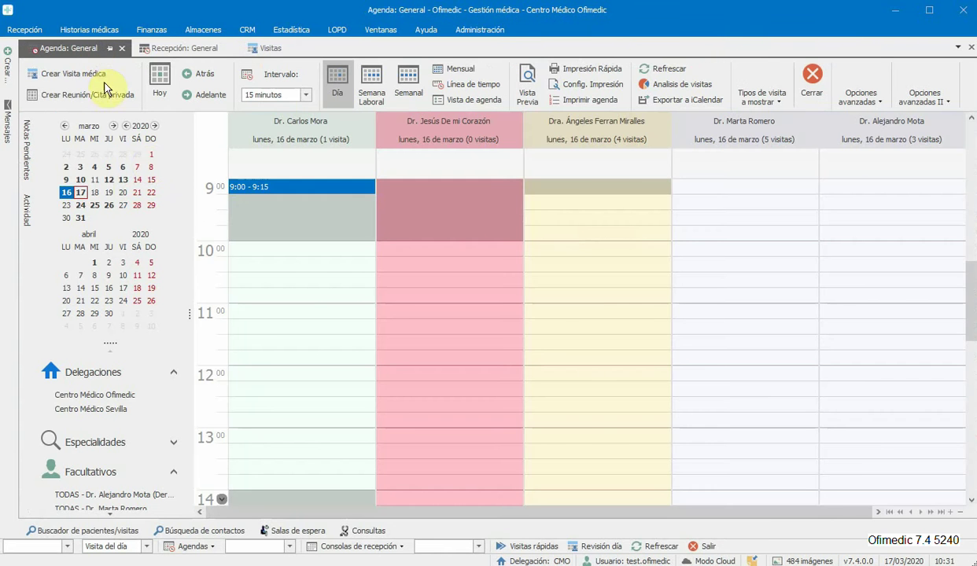
left_click(80, 192)
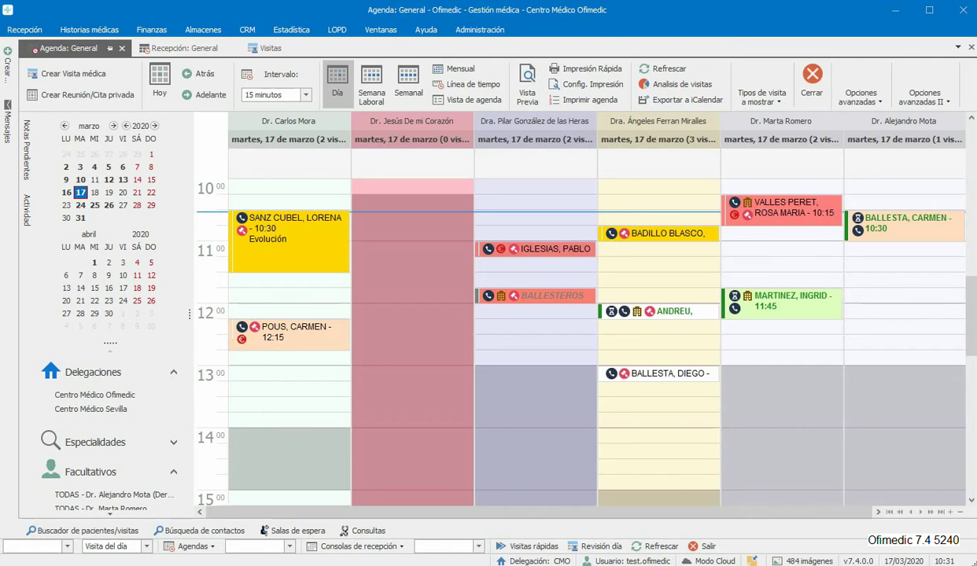
left_click(655, 266)
double_click(656, 266)
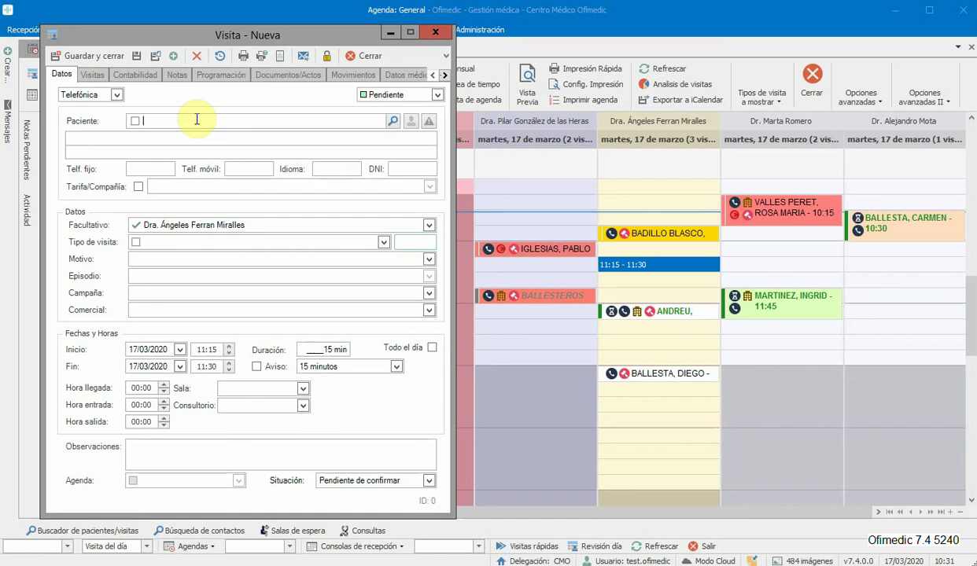
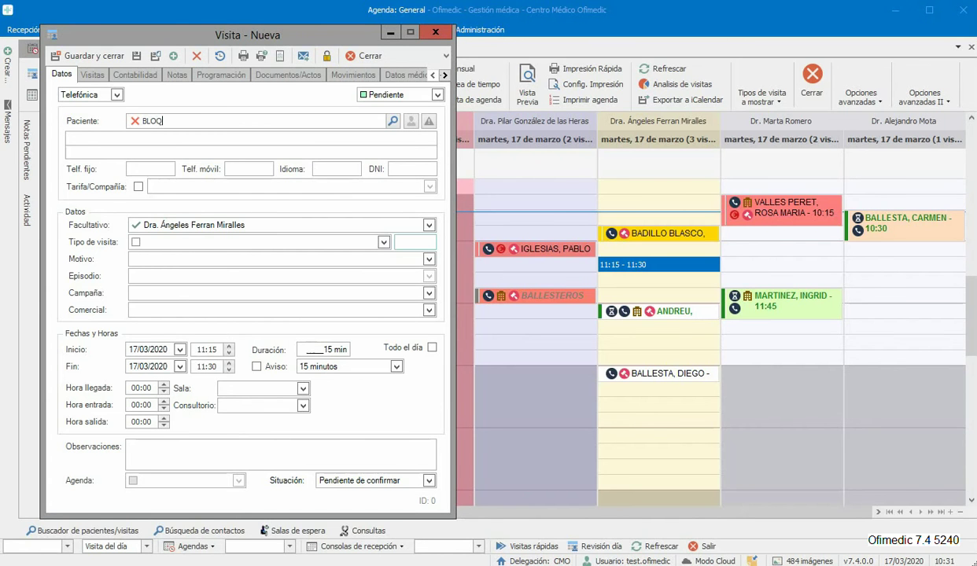
key("Tab")
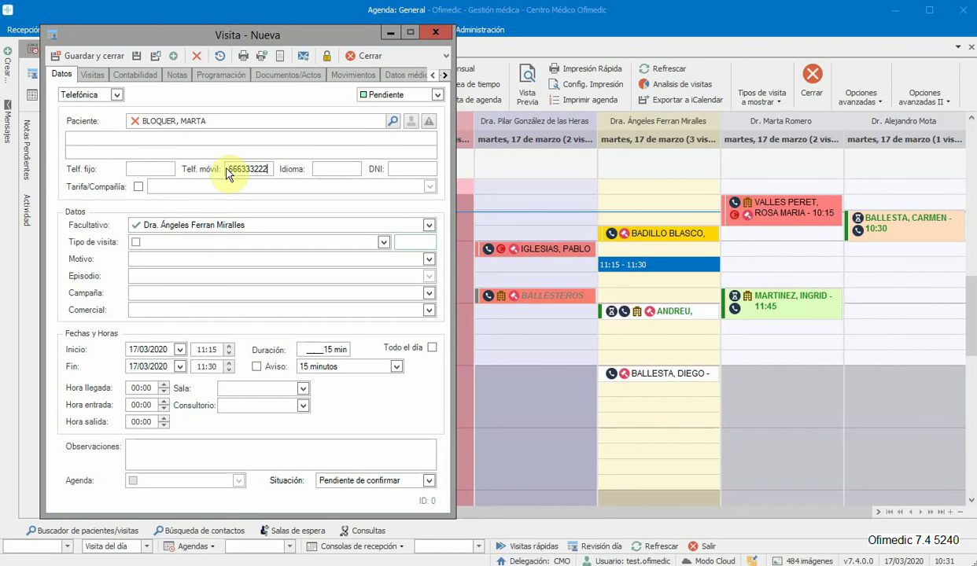
Step: Set the visit type to Analítica and save the new visit
left_click(386, 244)
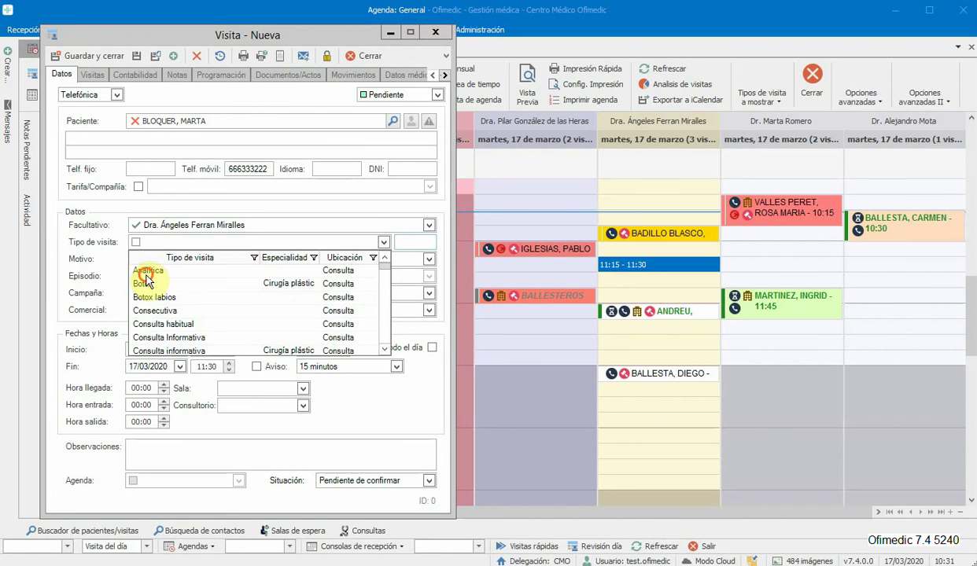
left_click(145, 271)
left_click(93, 58)
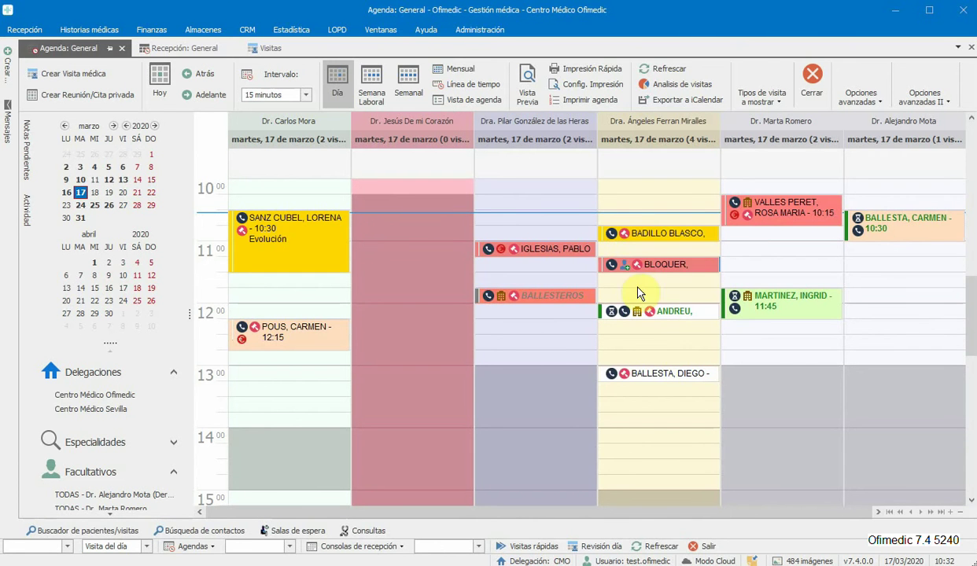
Step: Extend the new visit to end at 11:45 and search the finder for the new patient's name
left_click_drag(643, 272, 643, 280)
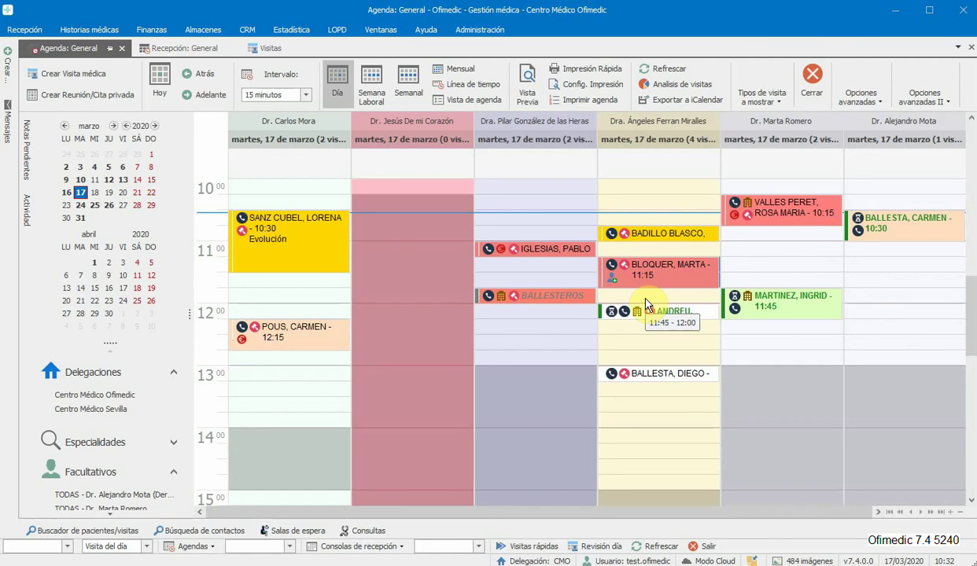
left_click(109, 535)
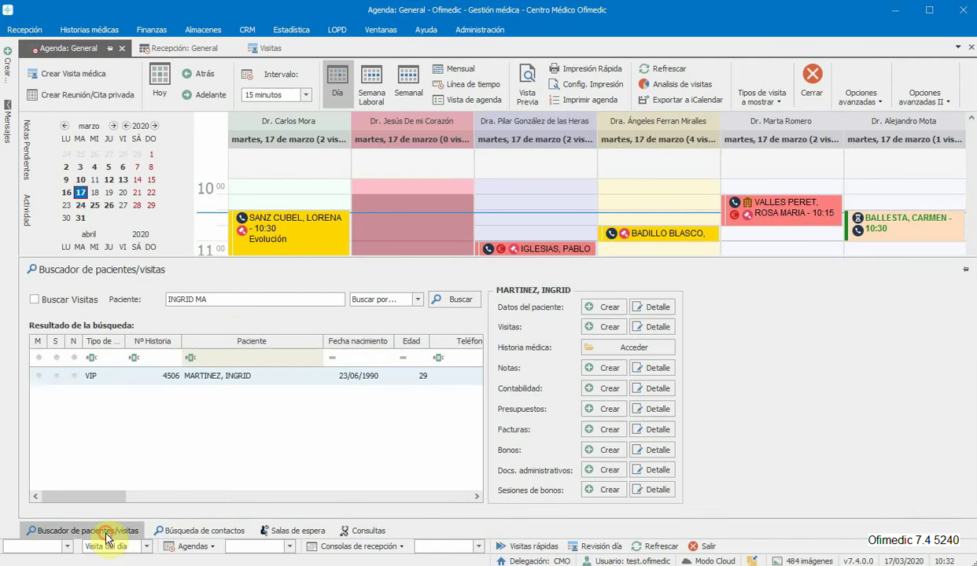
left_click_drag(229, 298, 126, 313)
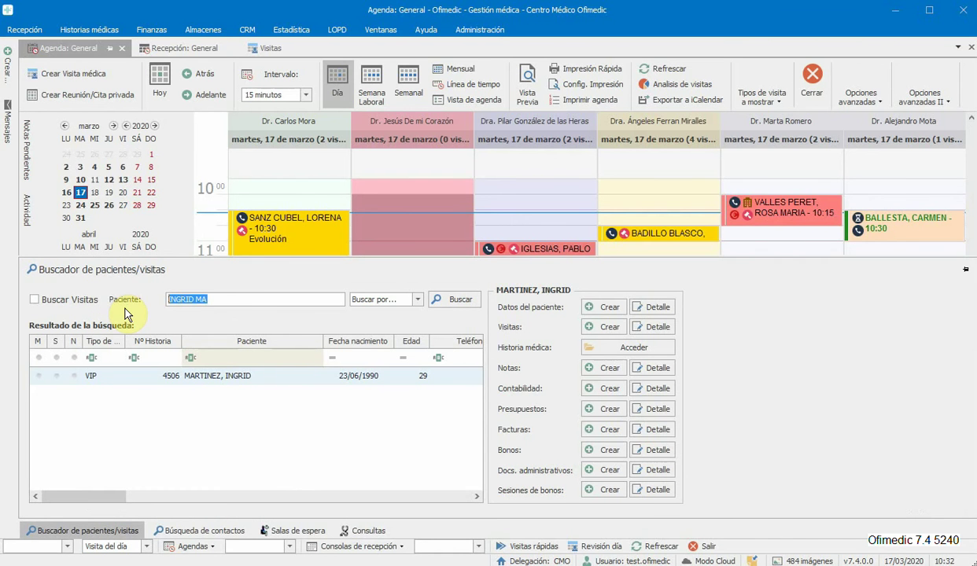
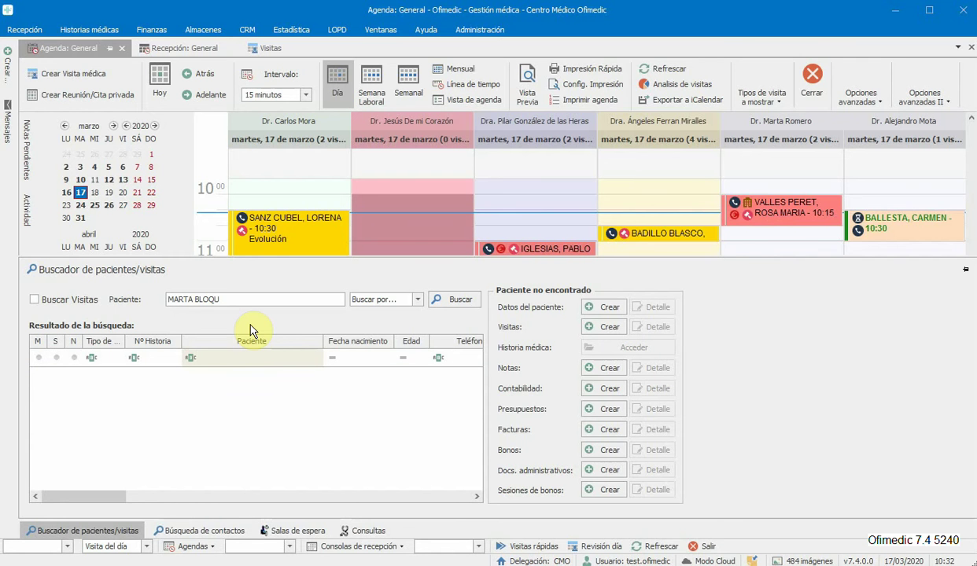
Step: Open the Visitas Pendientes list with the default date range from 01/01/2018
left_click(26, 29)
left_click(351, 71)
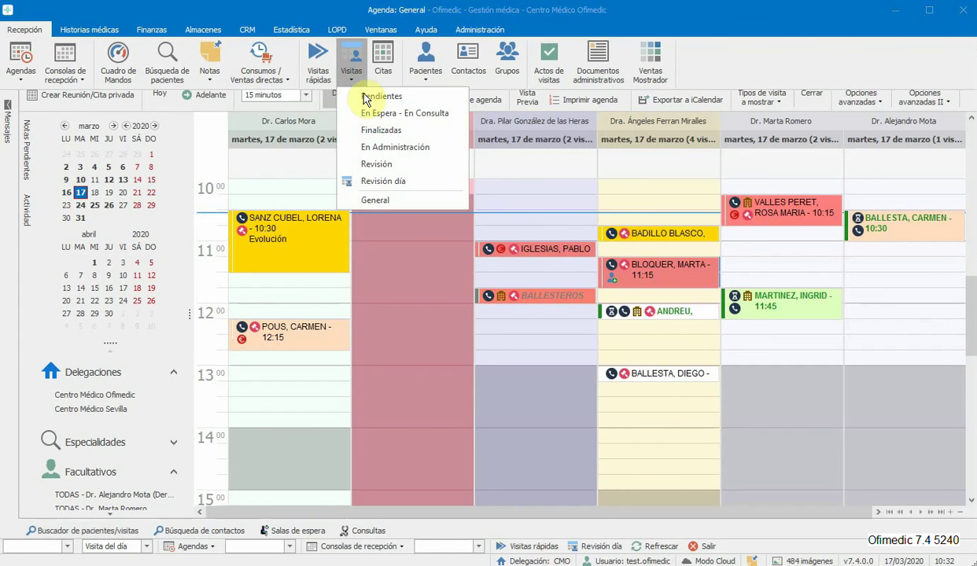
left_click(366, 100)
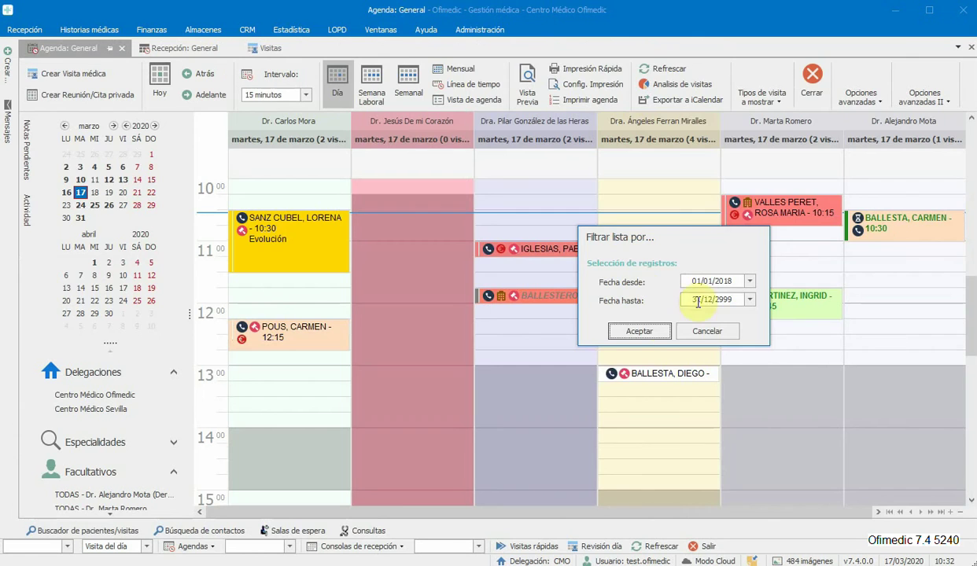
left_click(630, 329)
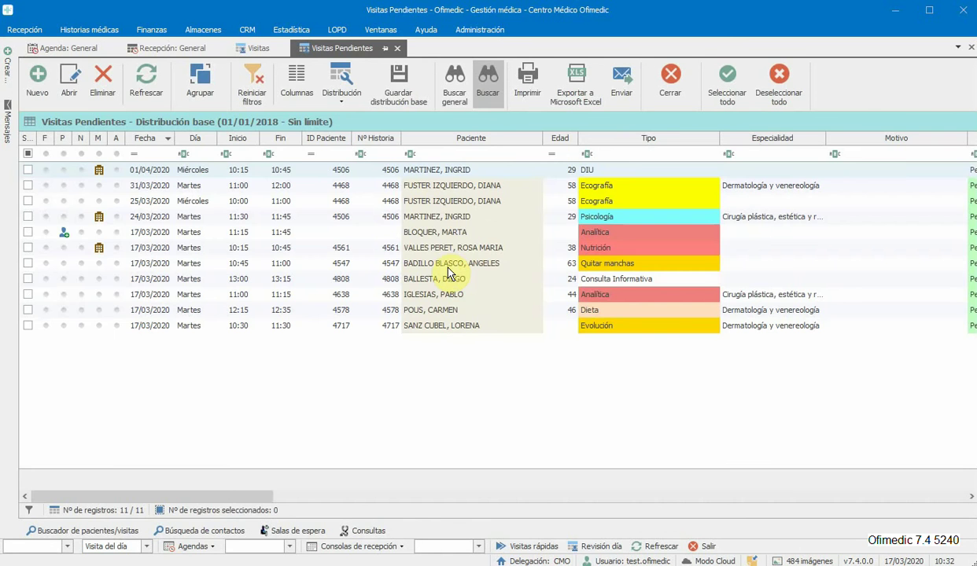
Step: Test the Paciente filter with a surname prefix, clear it, and return to Agenda: General
left_click(417, 154)
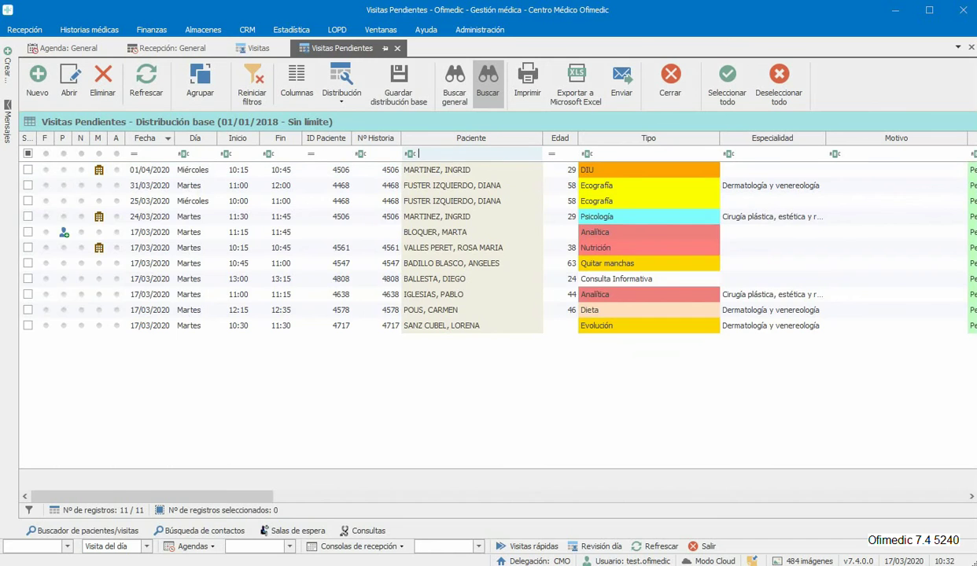
type("blo")
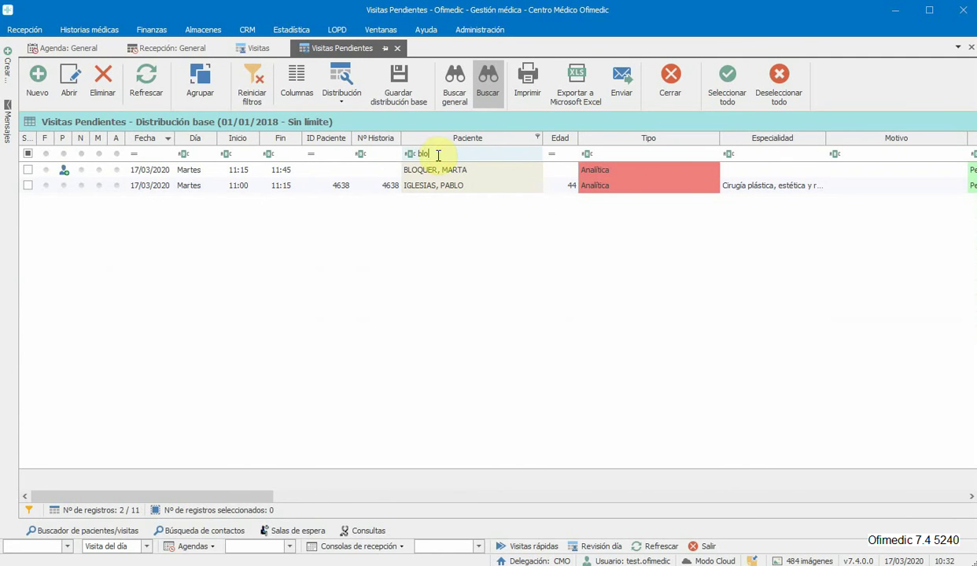
key("BackSpace")
key("BackSpace")
key("BackSpace")
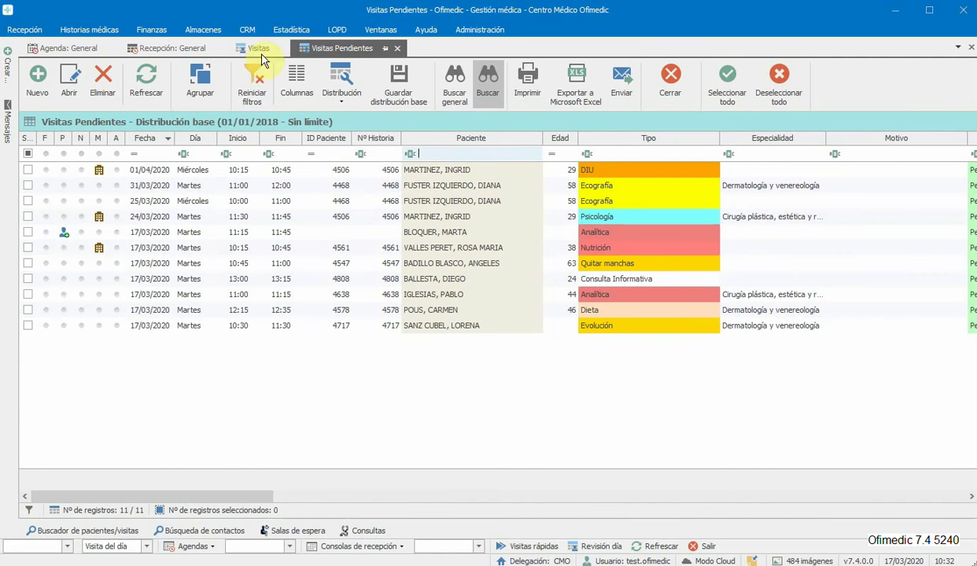
left_click(81, 49)
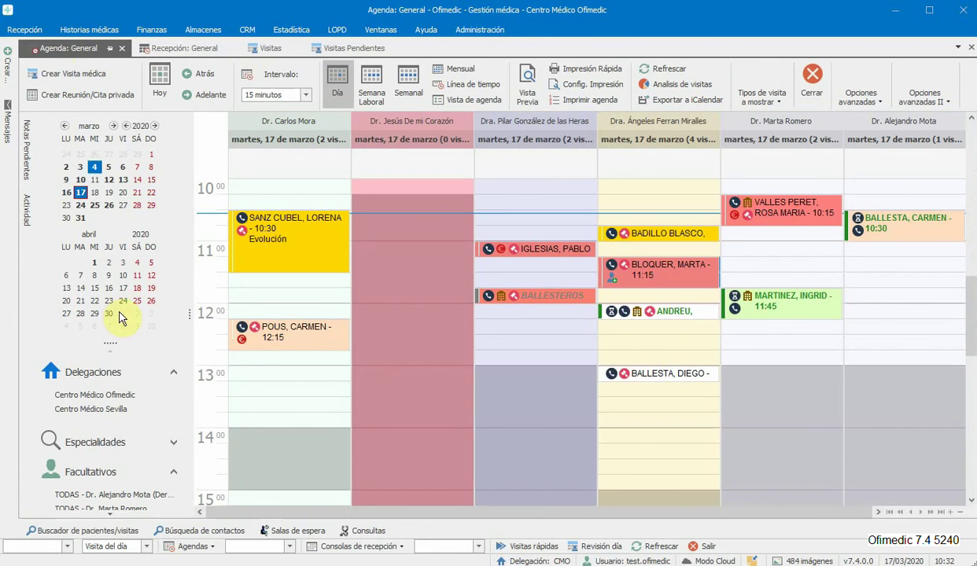
Step: Reopen the patient/visit finder and switch it to Buscar Visitas
left_click(125, 531)
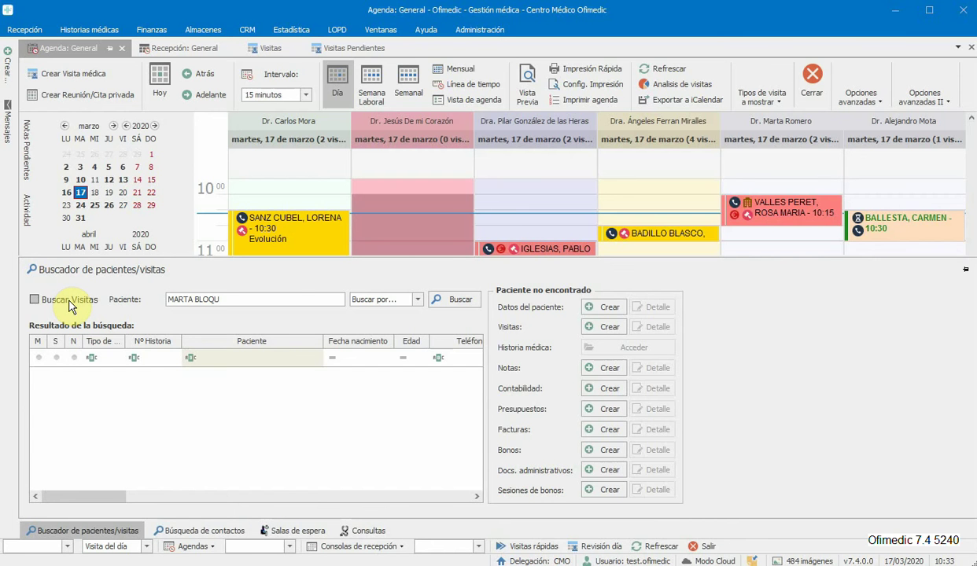
left_click(35, 301)
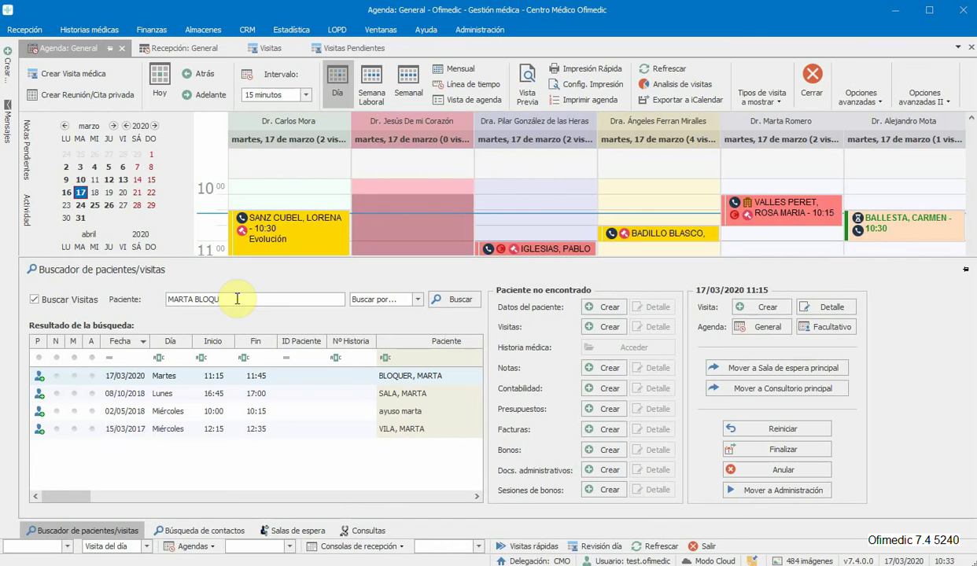
left_click(237, 299)
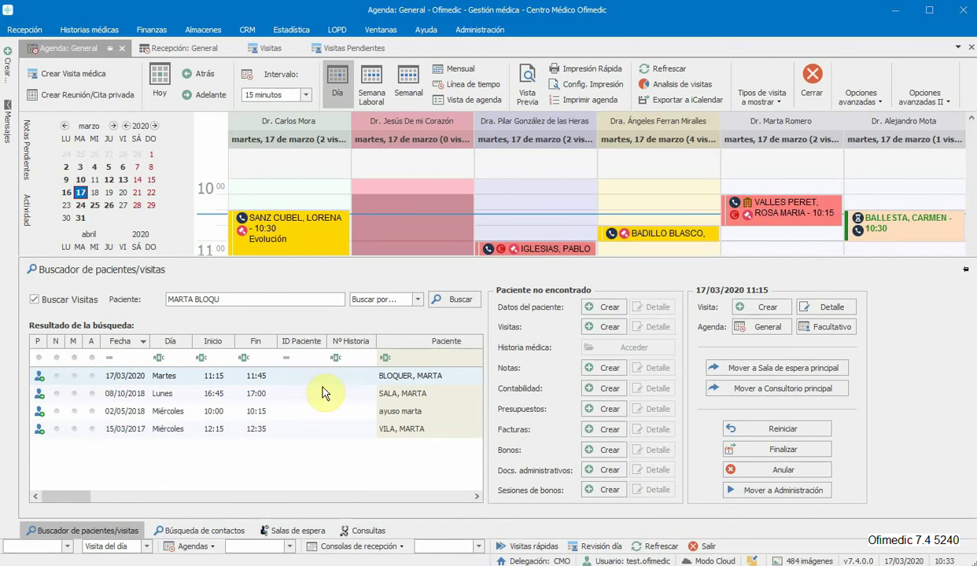
Step: Review the 08/10/2018, 02/05/2018 and 15/03/2017 result visits, then select the Paciente search text
left_click(296, 393)
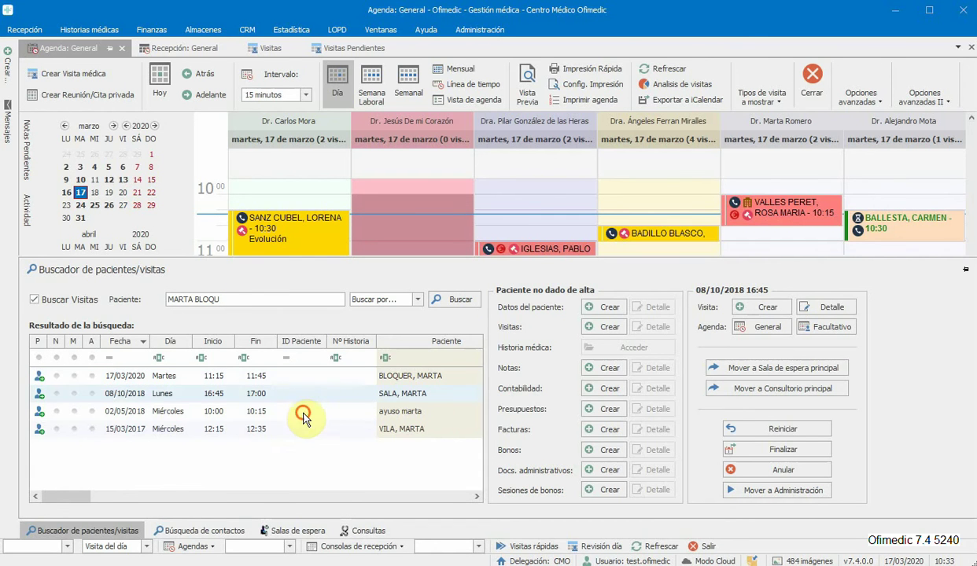
left_click(304, 414)
left_click(306, 431)
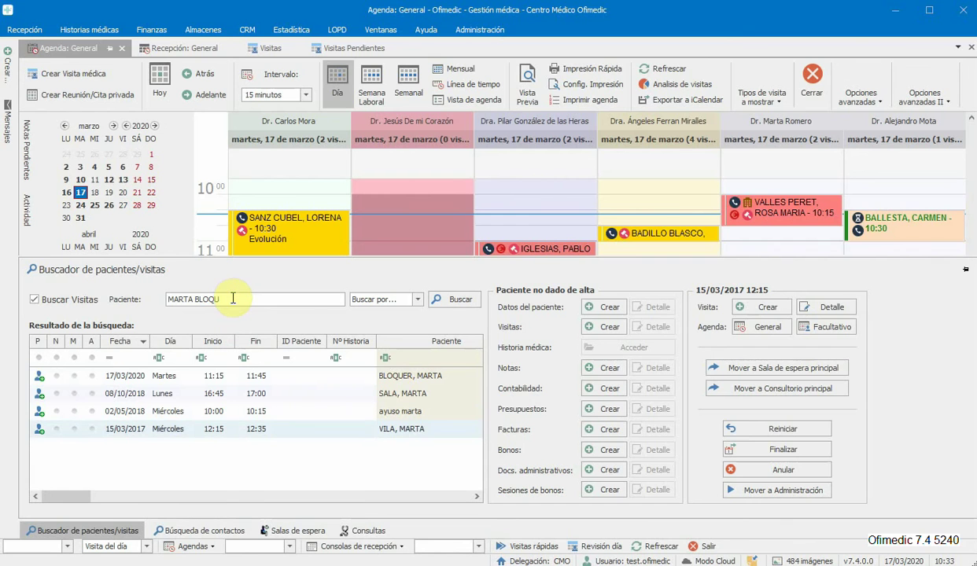
left_click_drag(232, 298, 120, 287)
Step: Search visits by the new patient's surname, then by the 10:30 Evolución patient's name
type("BL")
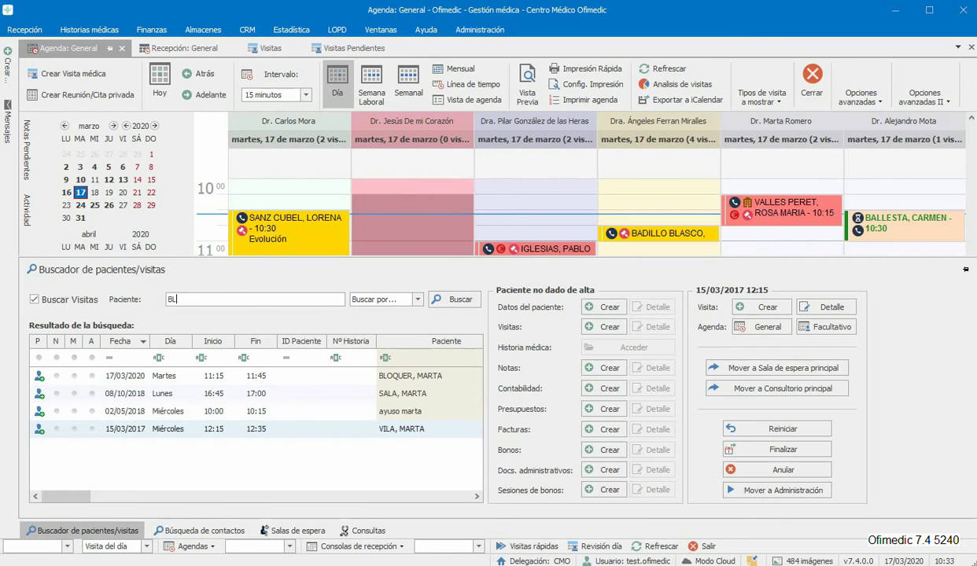
type("OQUER")
left_click(449, 298)
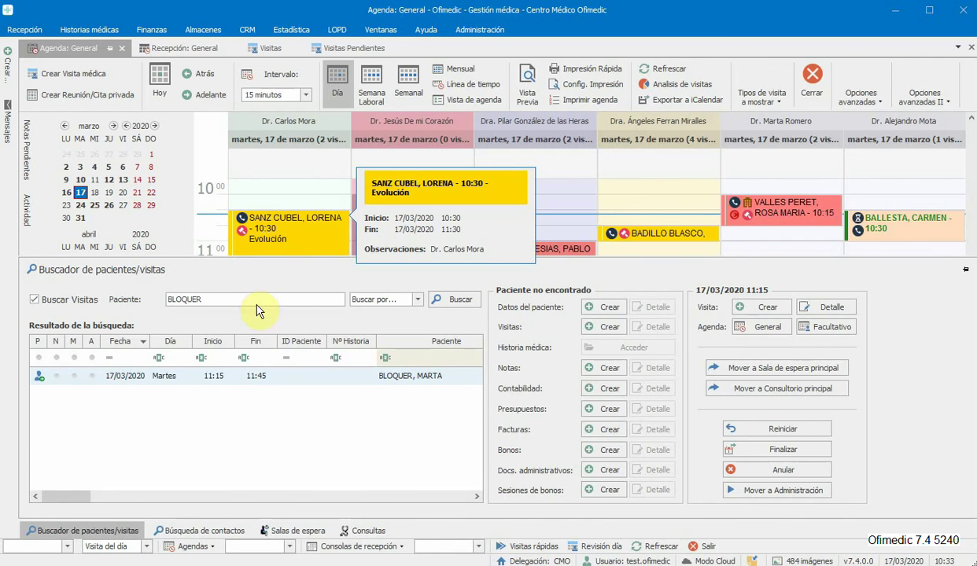
left_click_drag(235, 300, 166, 309)
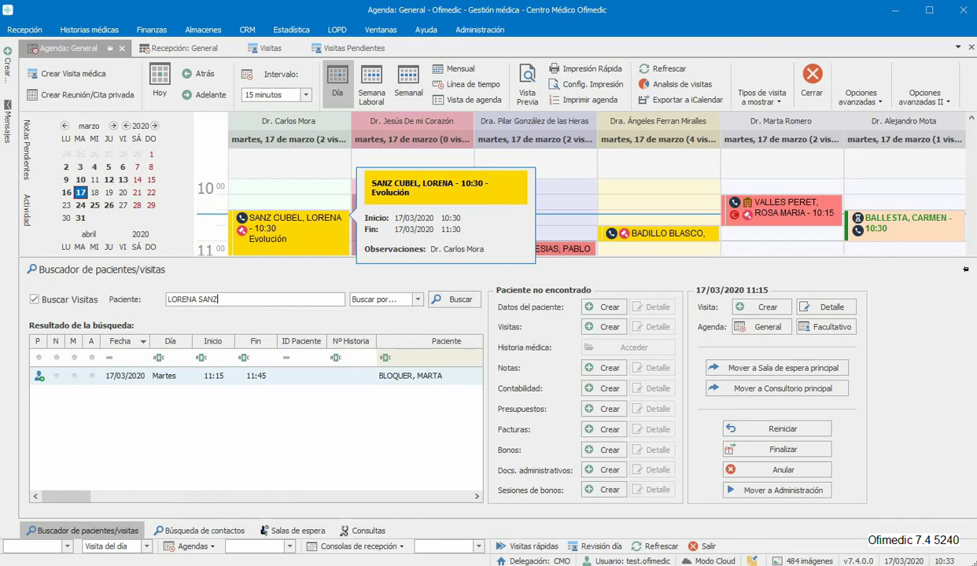
key("Return")
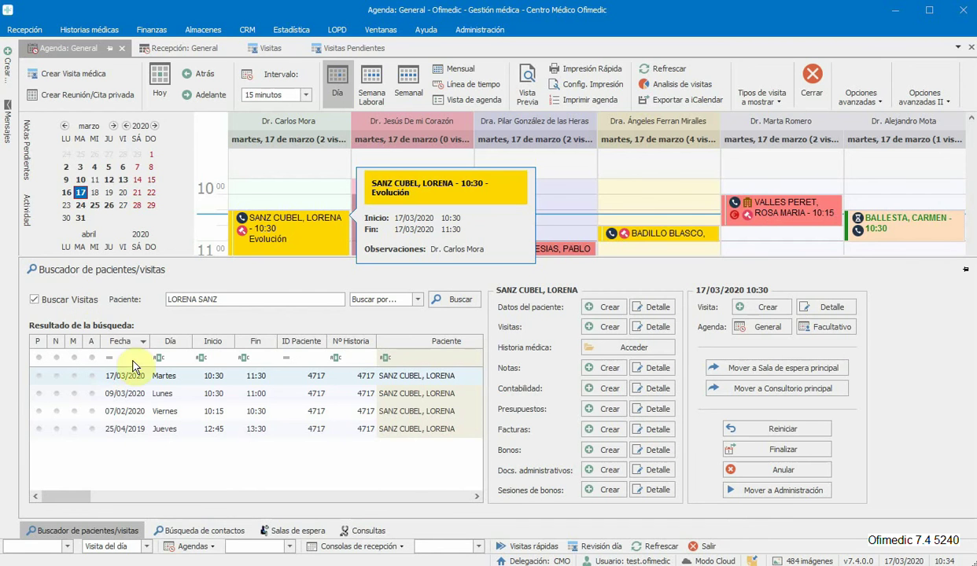
Step: Review her 07/02/2020, 25/04/2019 and 17/03/2020 visits, then retype the new patient's surname
left_click(196, 410)
left_click(201, 427)
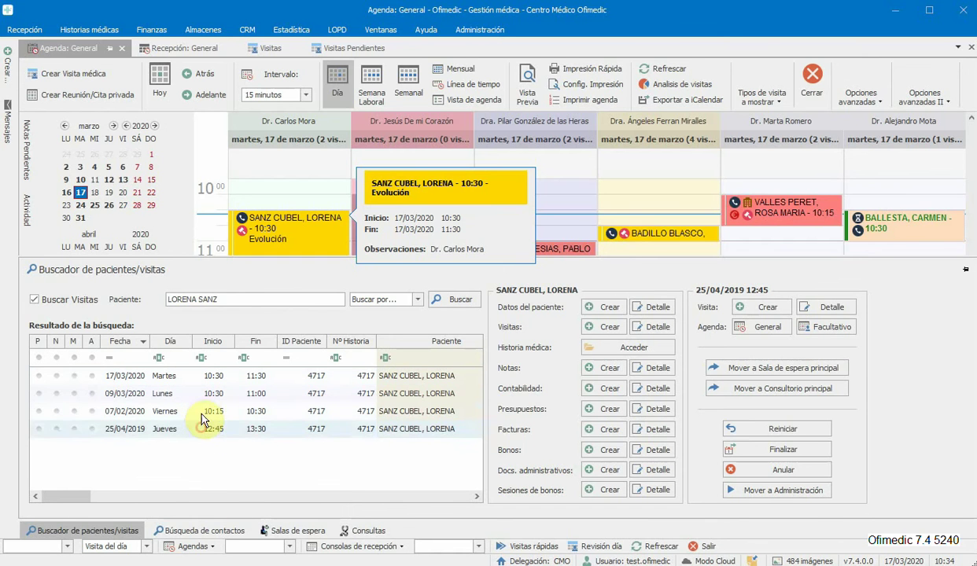
left_click(198, 377)
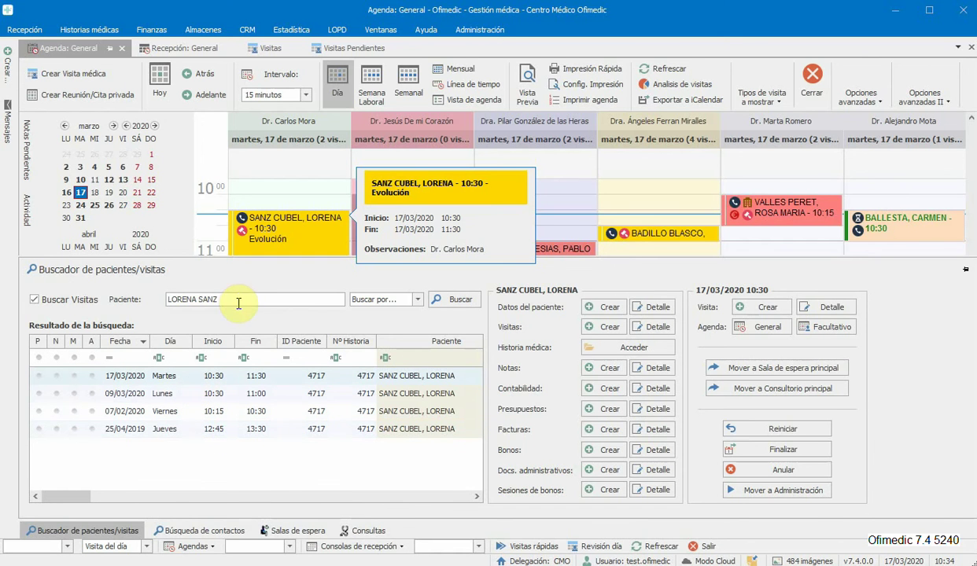
left_click(137, 299)
type("B")
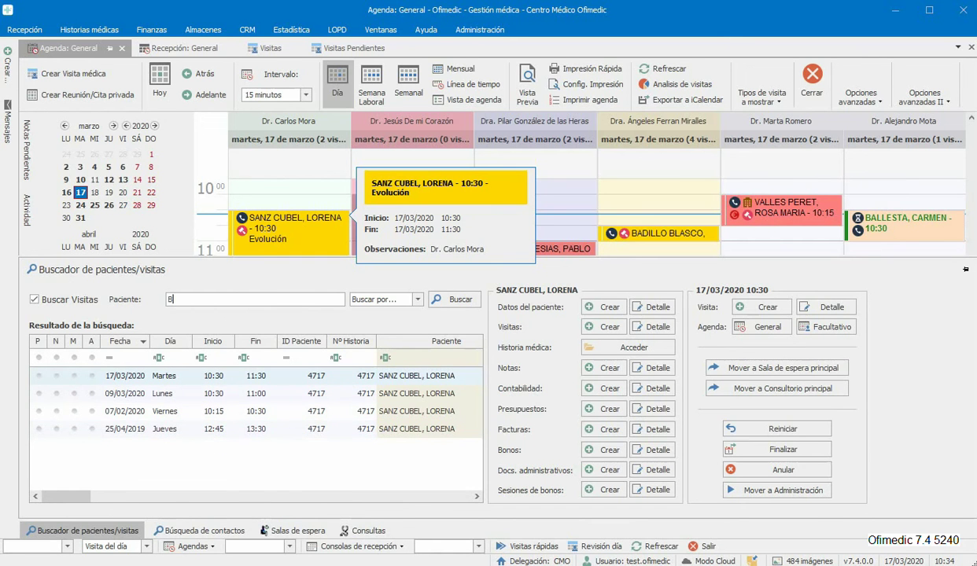
type("LOQUER")
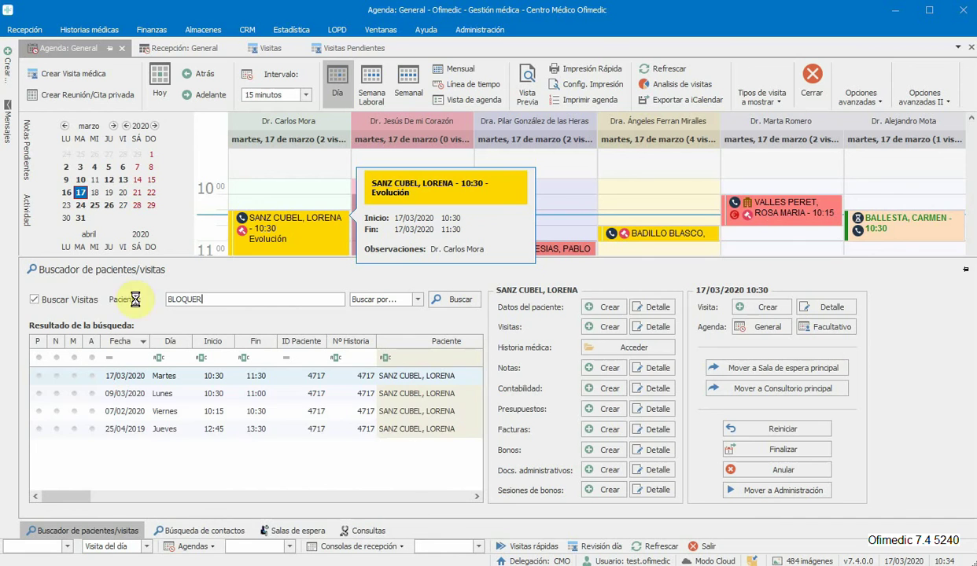
Step: Run the surname visit search and close the Paciente - Nuevo form without saving
key("Return")
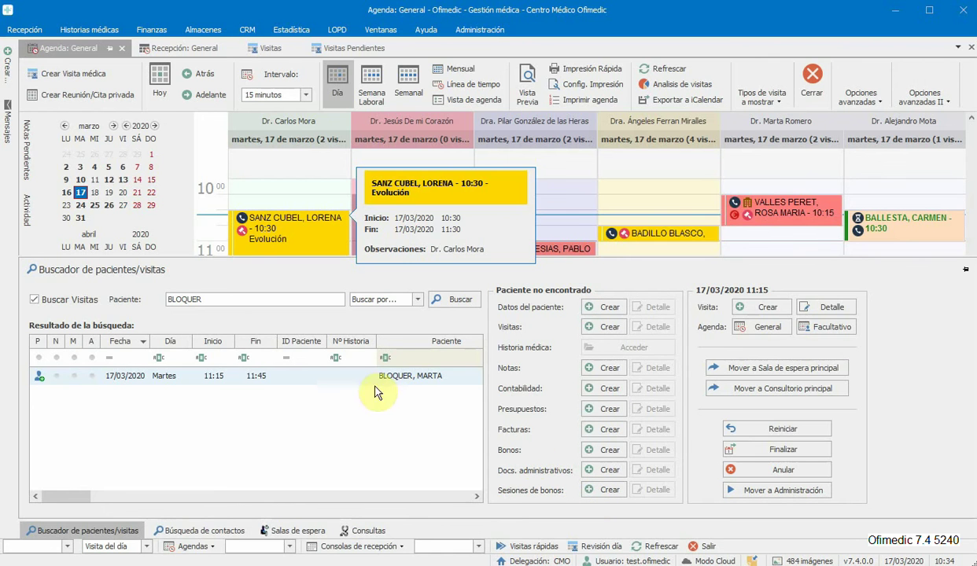
left_click(604, 309)
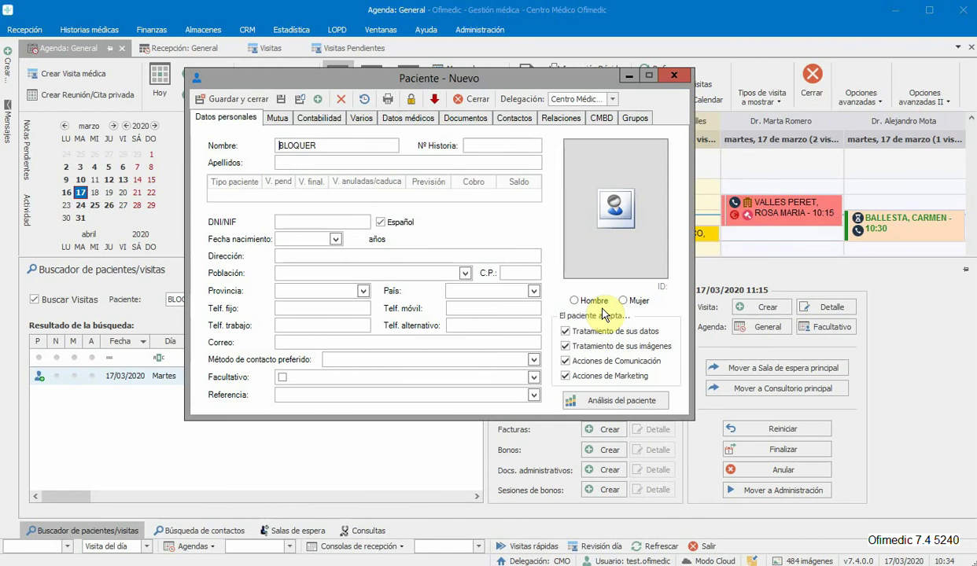
left_click(475, 99)
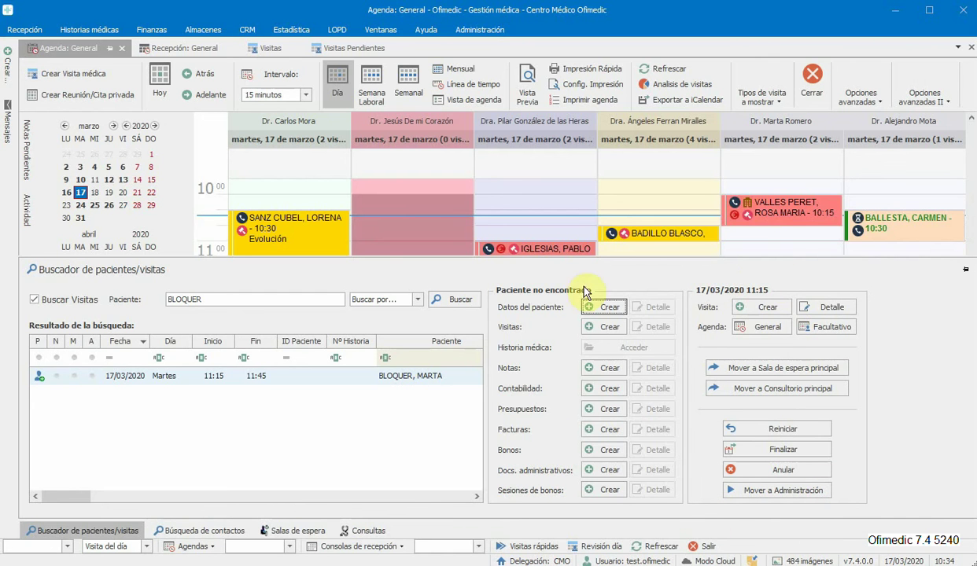
right_click(634, 231)
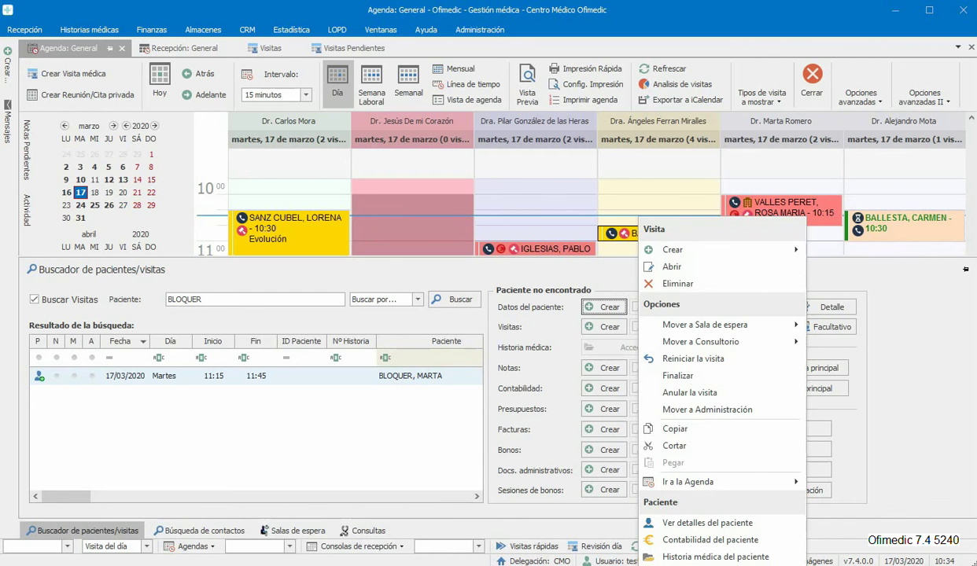
left_click(518, 267)
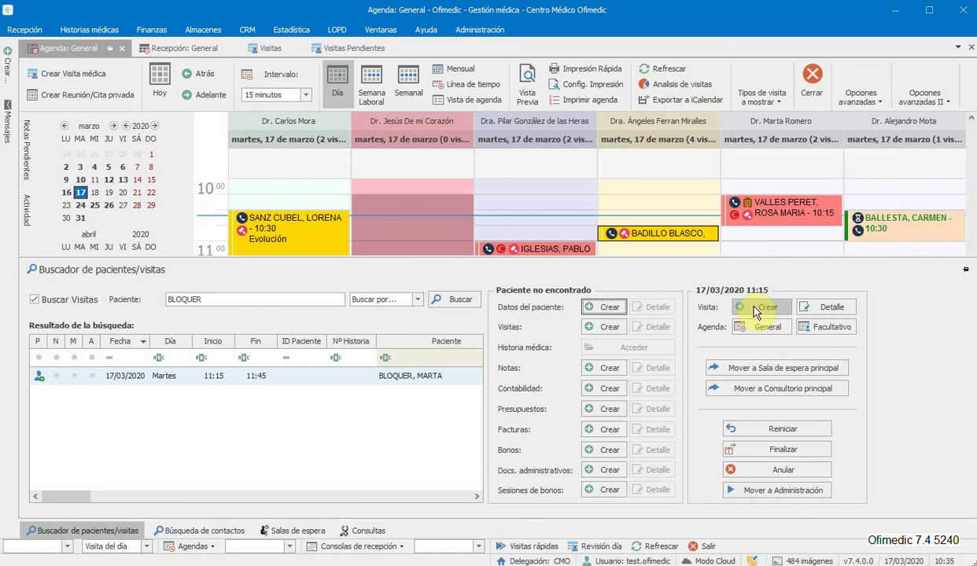
left_click(827, 307)
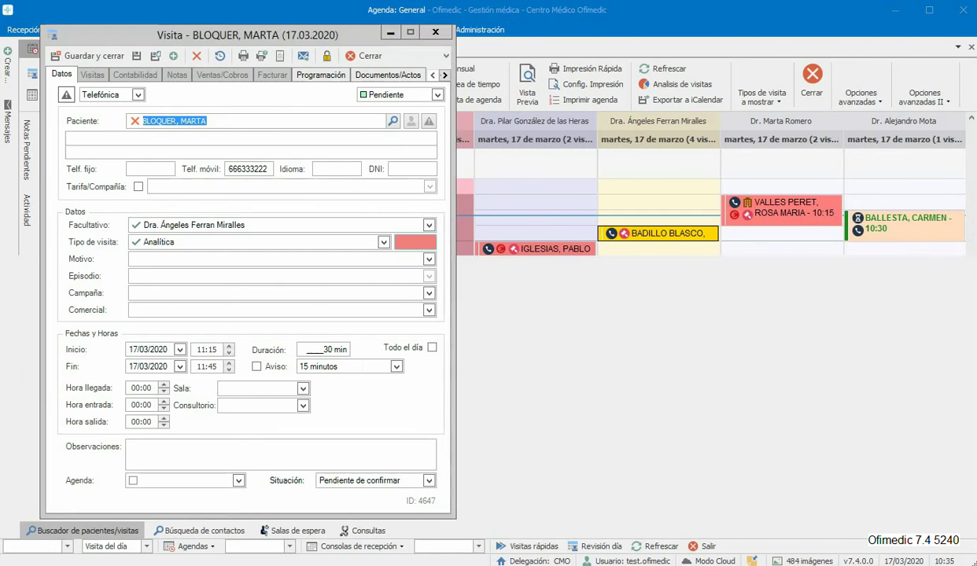
left_click(430, 32)
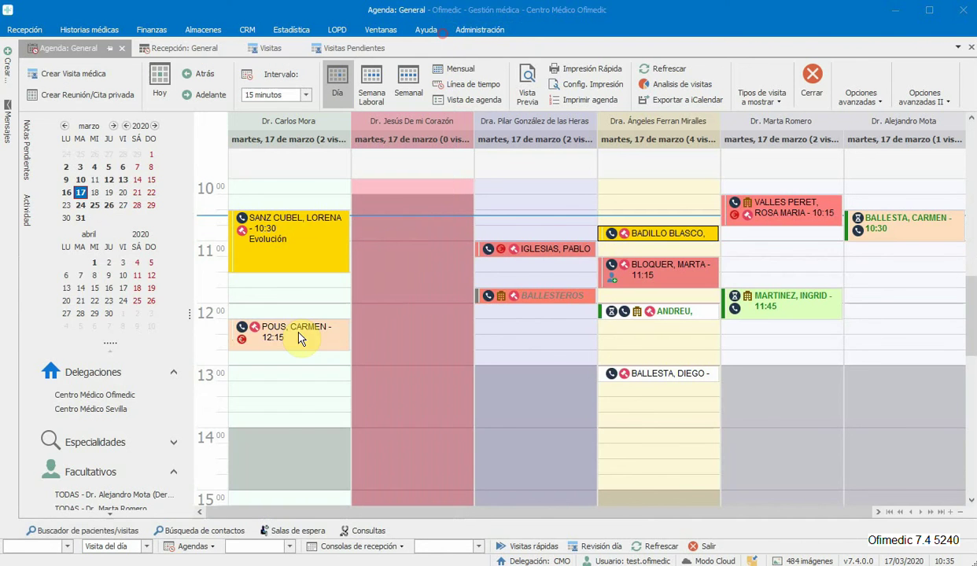
left_click(124, 531)
left_click(763, 328)
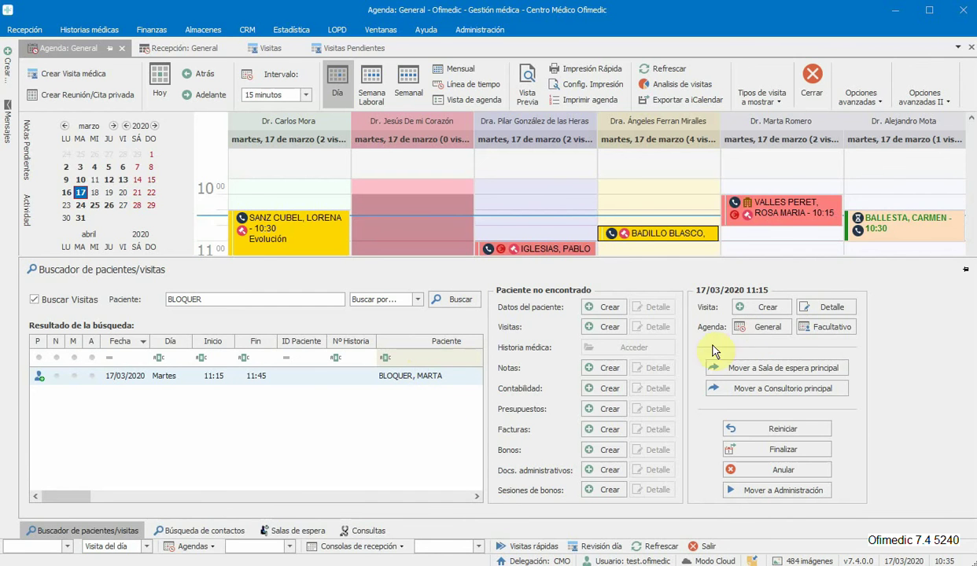
left_click(806, 330)
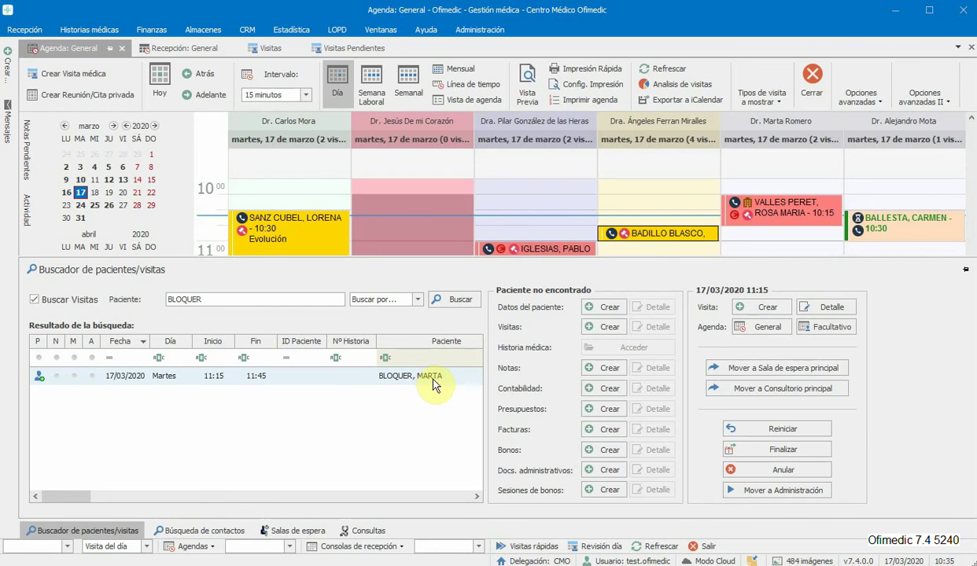
left_click(755, 367)
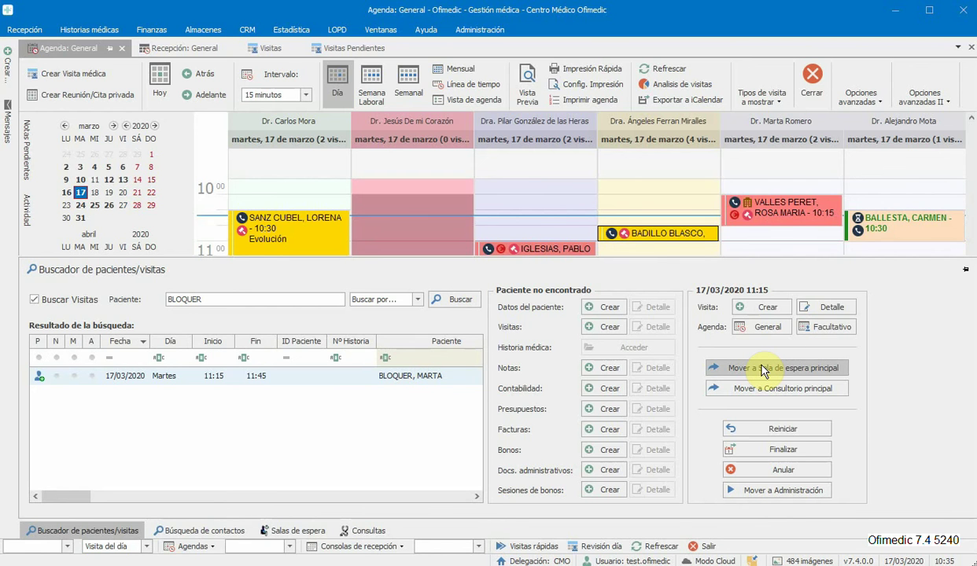
left_click(771, 391)
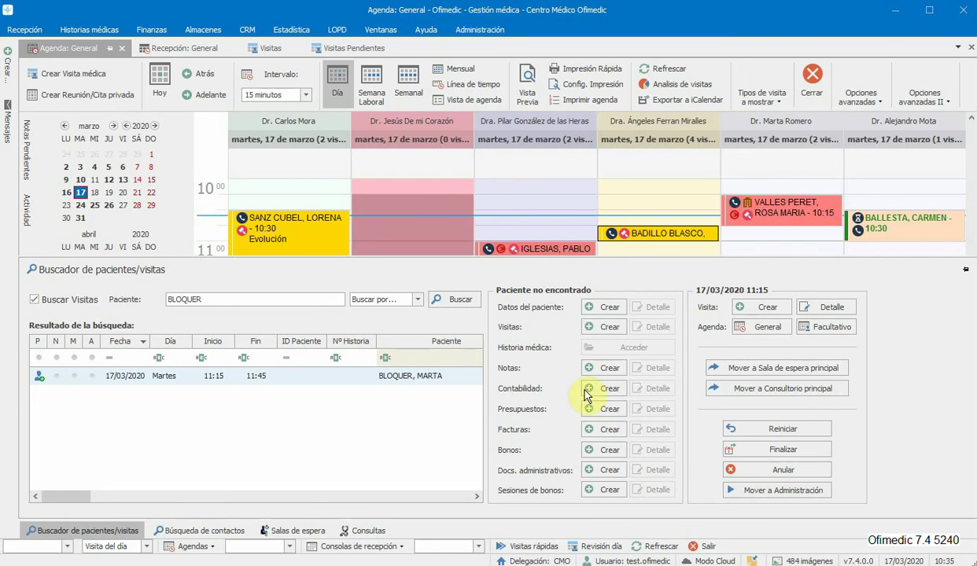
Step: Open the first patient's listed visit, close it, and reopen the patient/visit finder
double_click(407, 378)
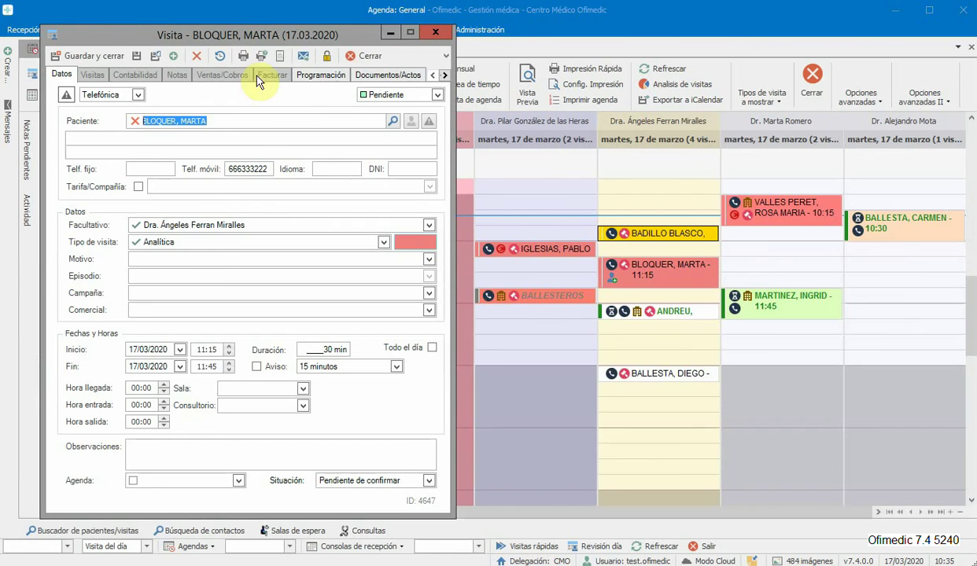
left_click(375, 59)
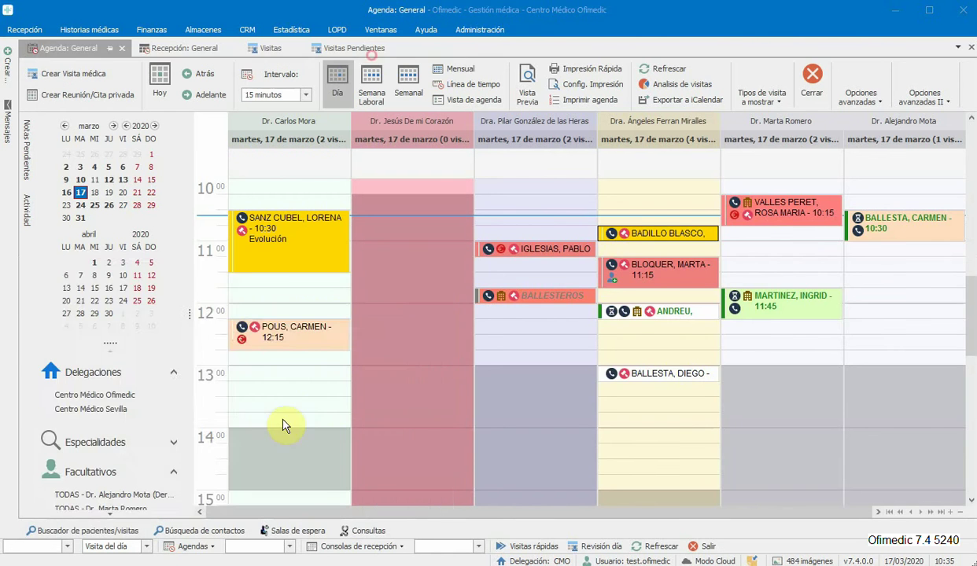
left_click(109, 531)
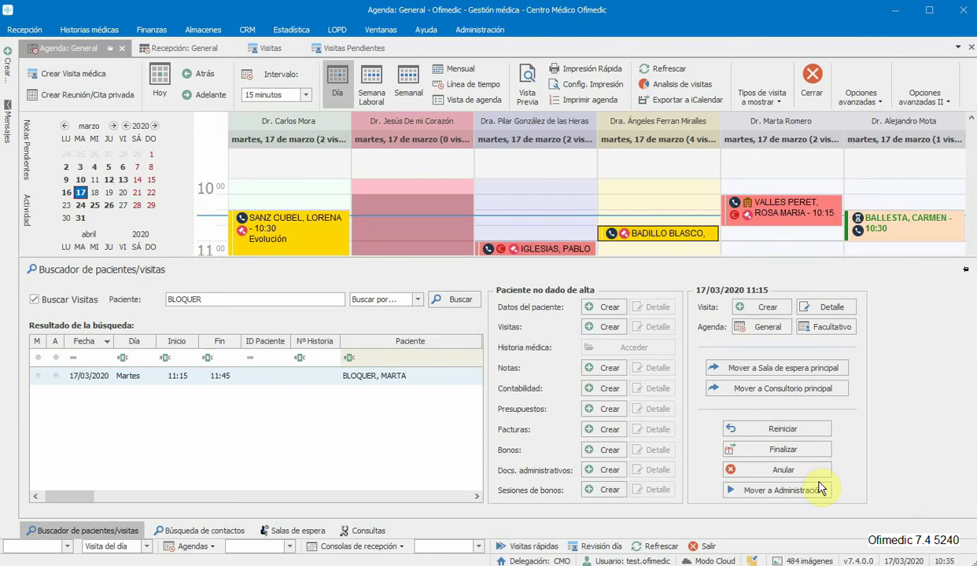
Step: Replace the finder's patient search with the second patient's full name and run the search
left_click(265, 298)
double_click(182, 300)
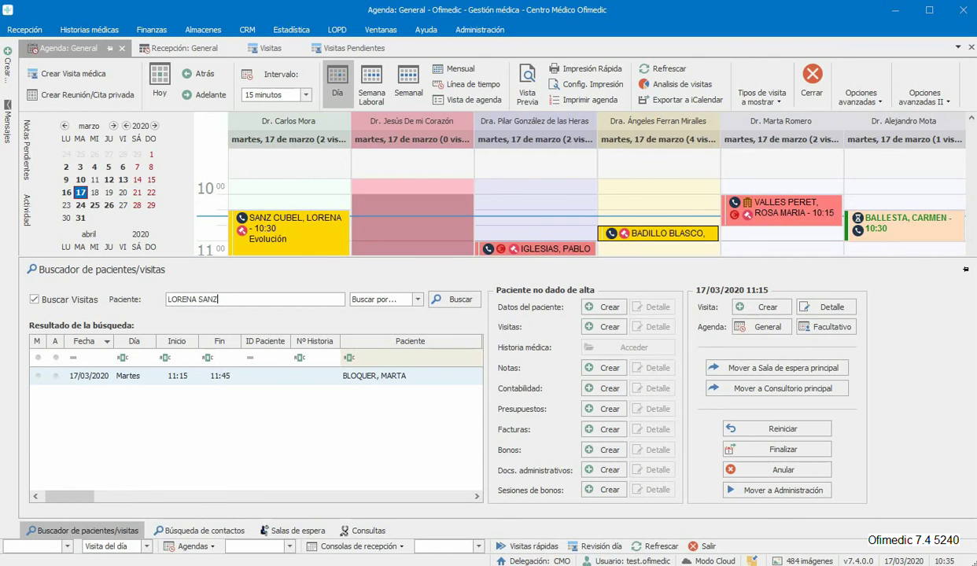
key("Return")
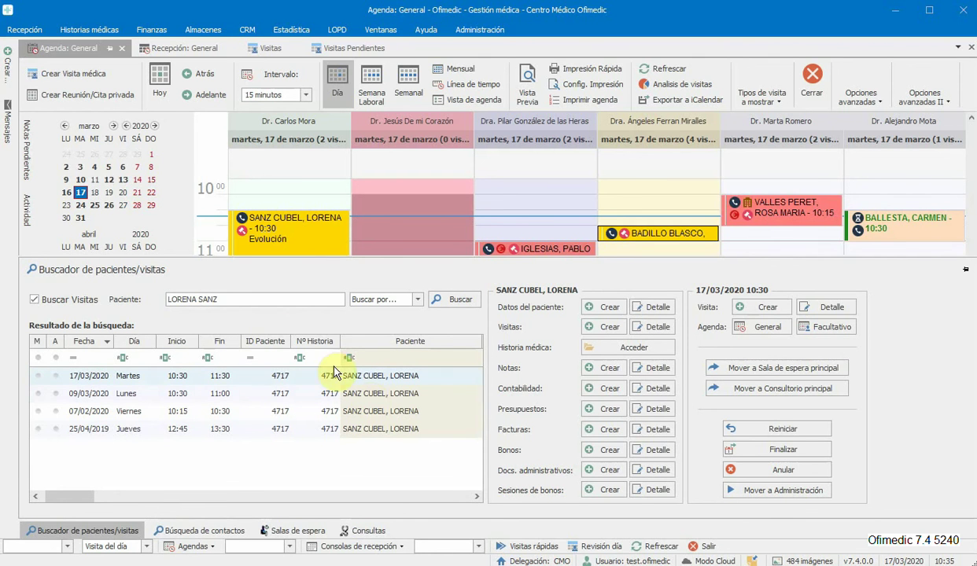
Step: Open that patient's 17/03/2020 visit, close it, and return to the visit finder
left_click(83, 376)
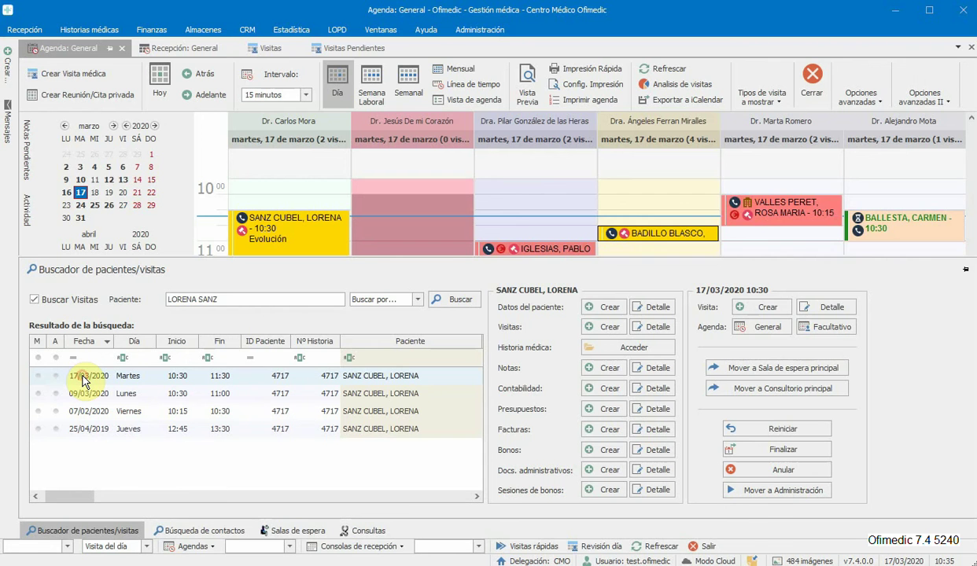
double_click(146, 378)
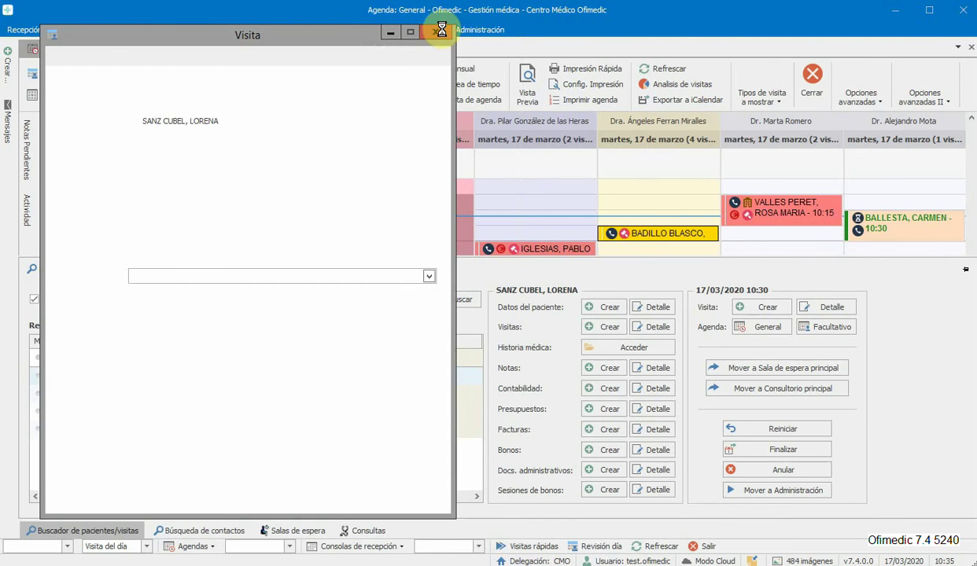
left_click(437, 33)
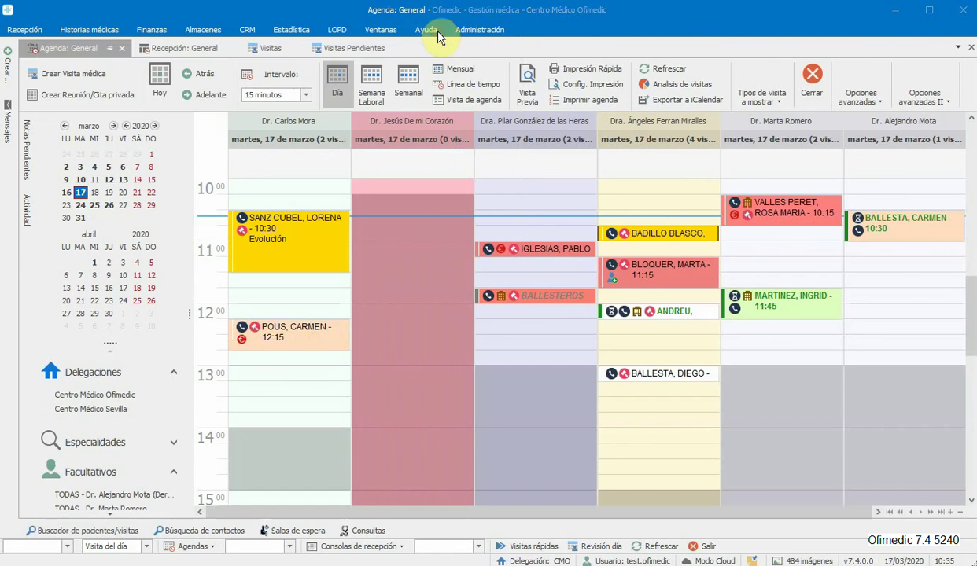
left_click(104, 533)
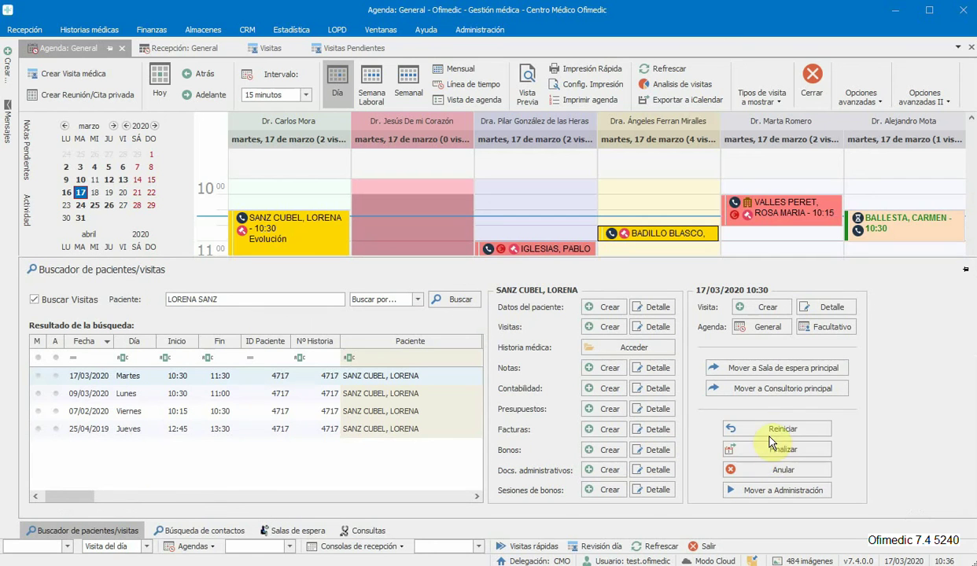
Step: Annul the 10:30 visit, select the empty 10:15–10:30 agenda slot, then return to the finder
left_click(793, 470)
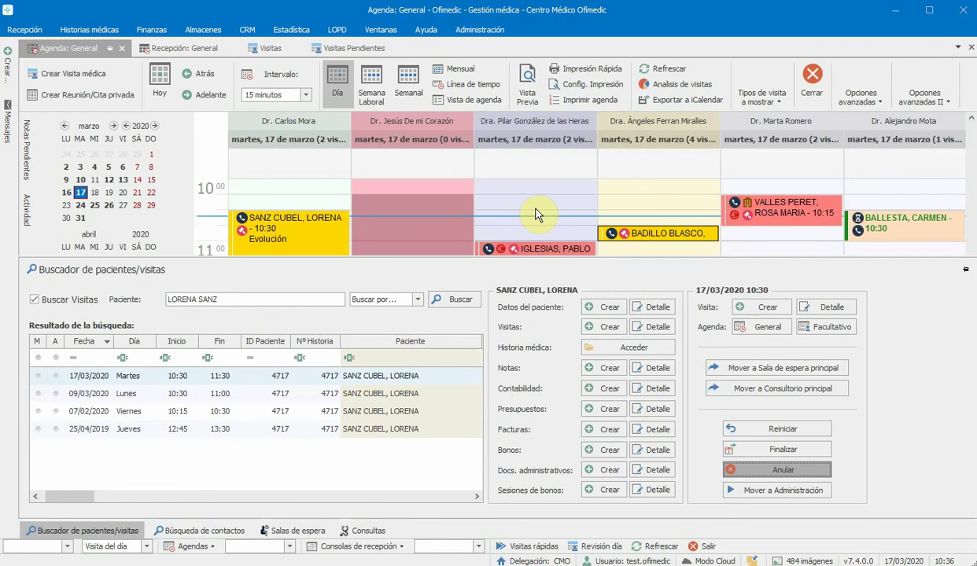
left_click(536, 209)
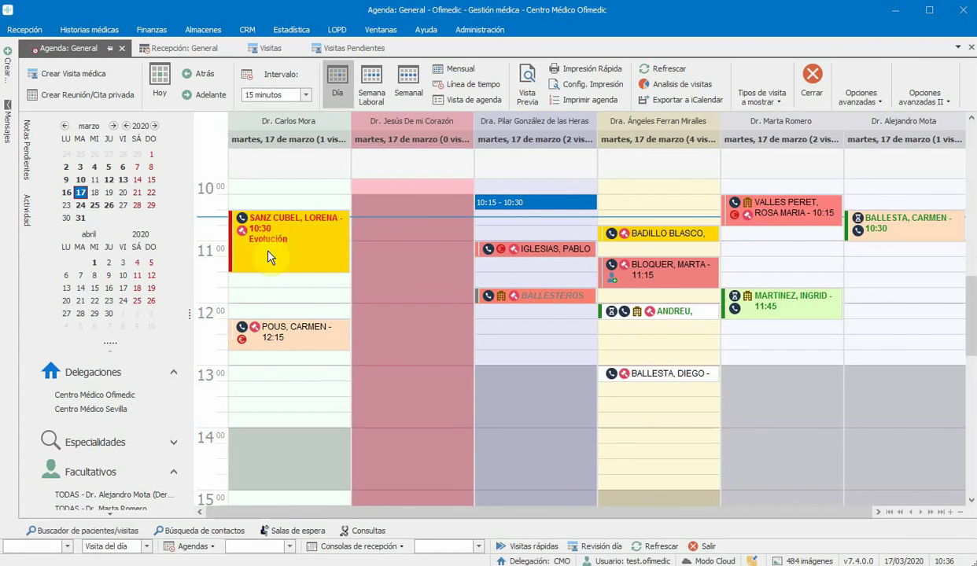
left_click(118, 531)
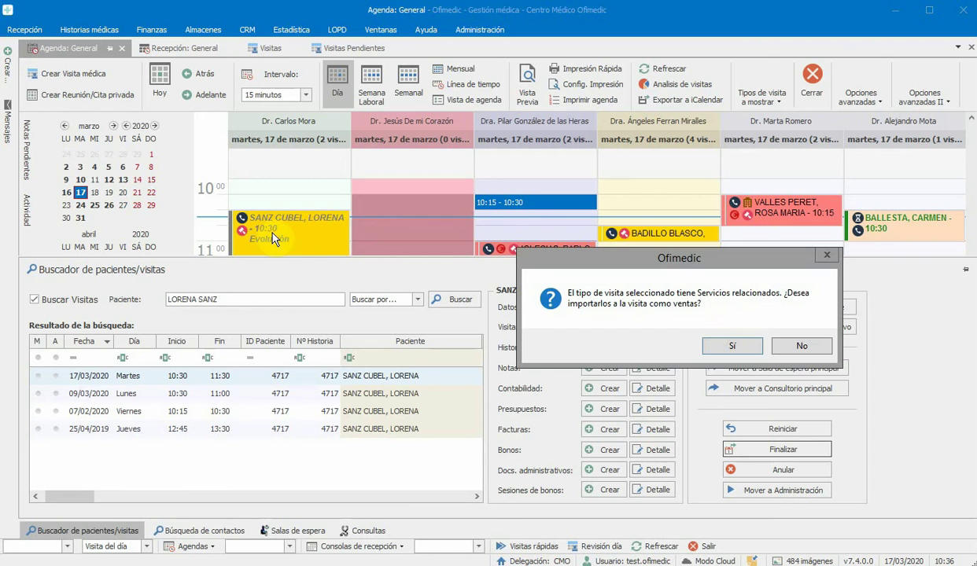
Step: Finish the 10:30 Evolución visit without importing its related services as sales
left_click(802, 346)
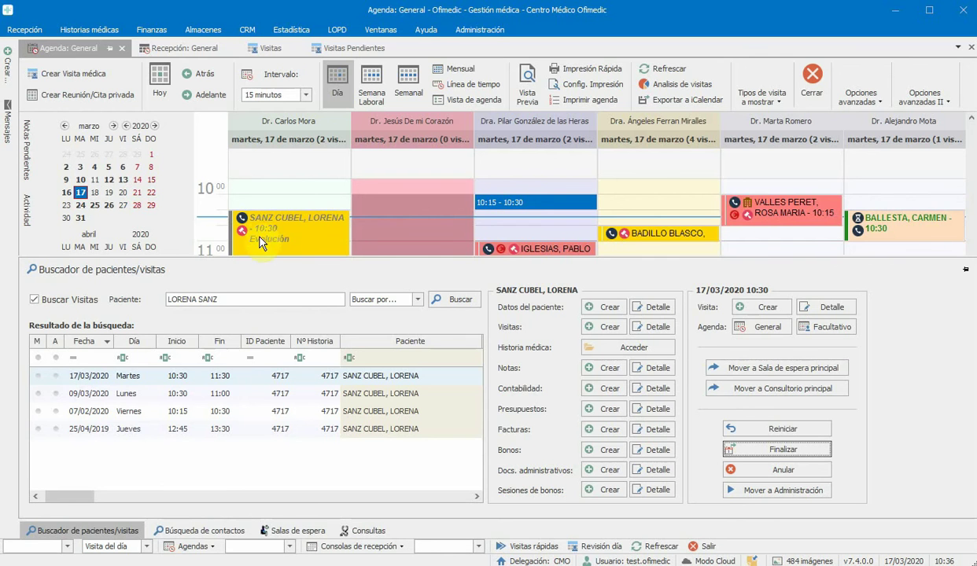
mouse_move(267, 240)
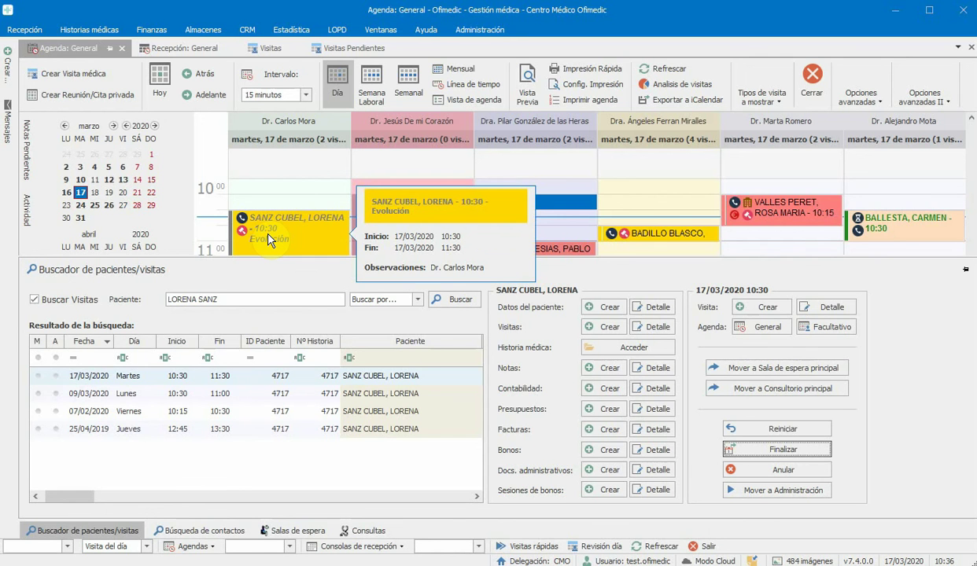